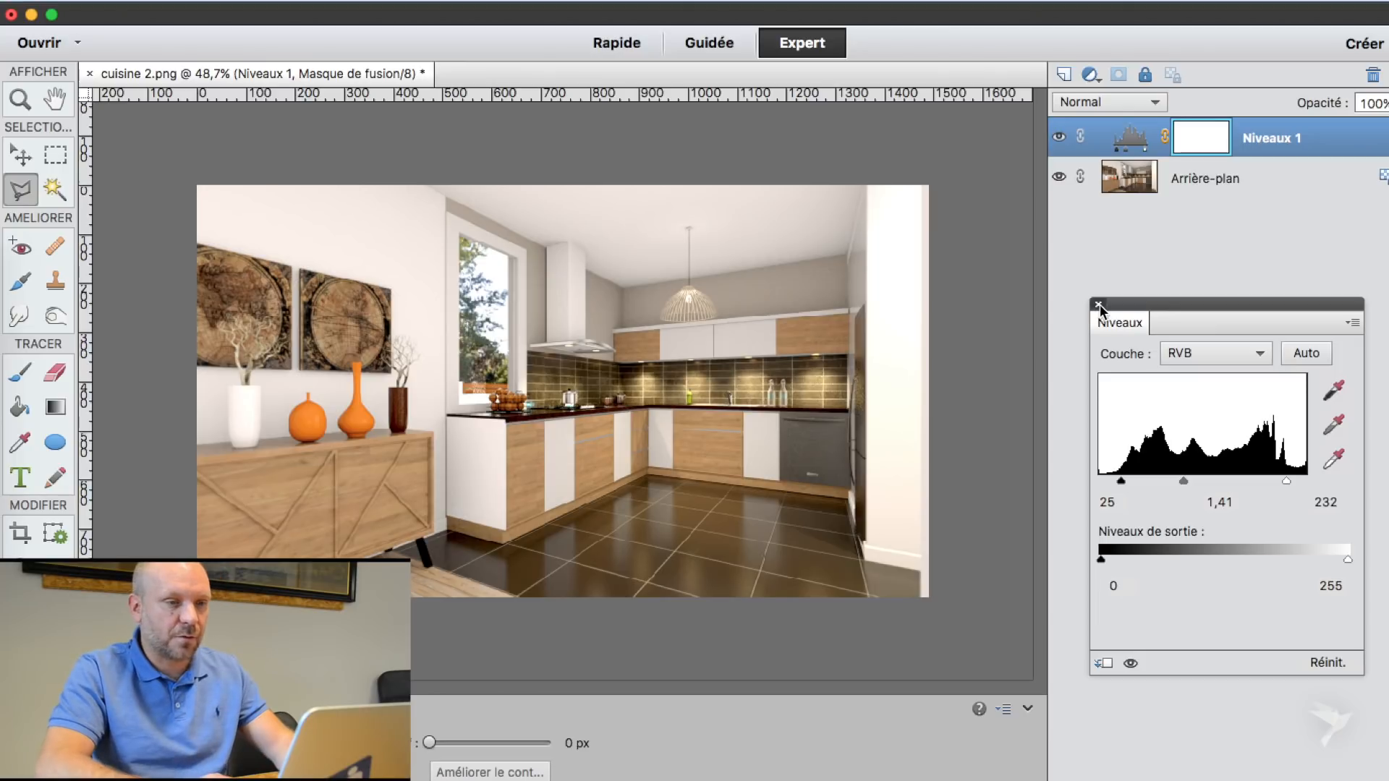
Toggle the visibility of the Niveaux 1 layer to compare the kitchen image with and without the levels correction
click(1059, 139)
click(1059, 139)
click(1059, 139)
click(1060, 141)
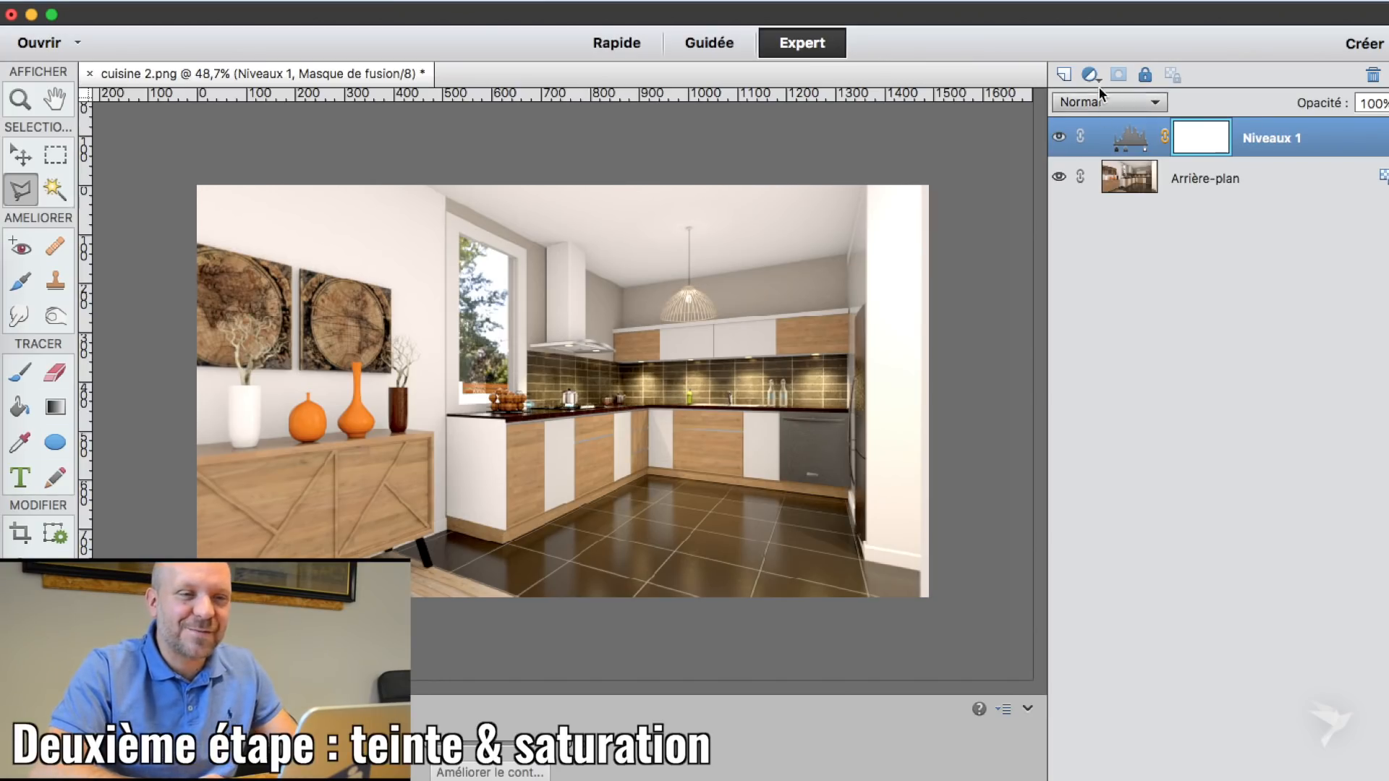
Add a Teinte/Saturation adjustment layer with the global saturation set to +10
click(1090, 74)
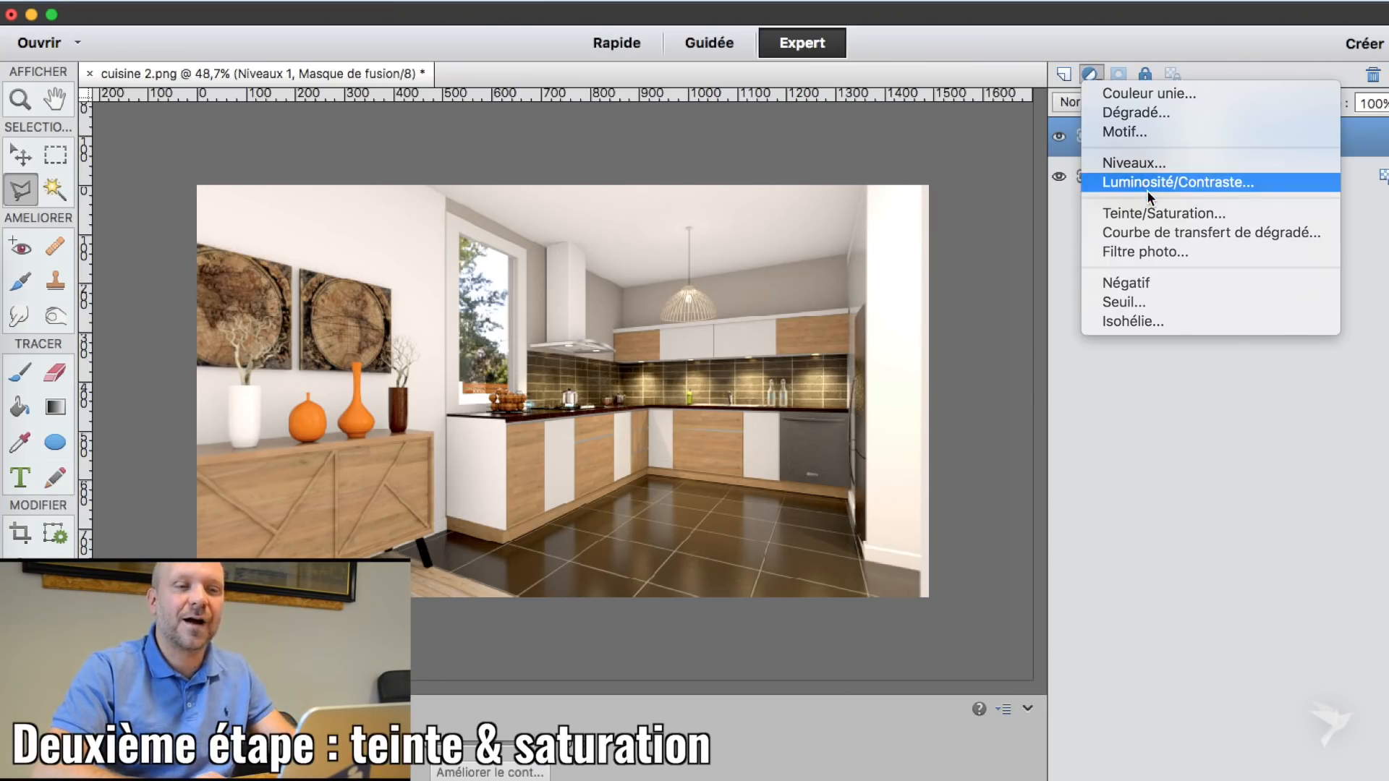
click(1151, 213)
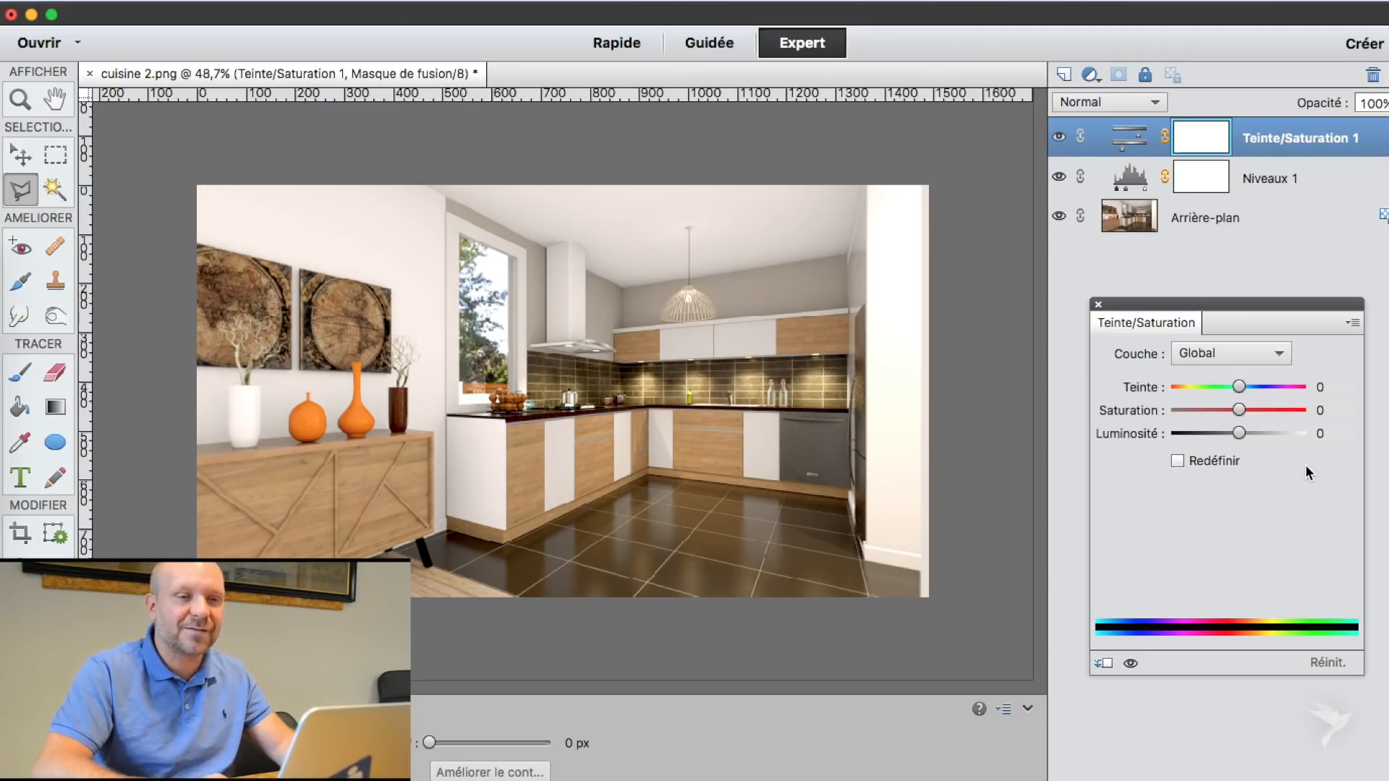
drag(1238, 410, 1245, 411)
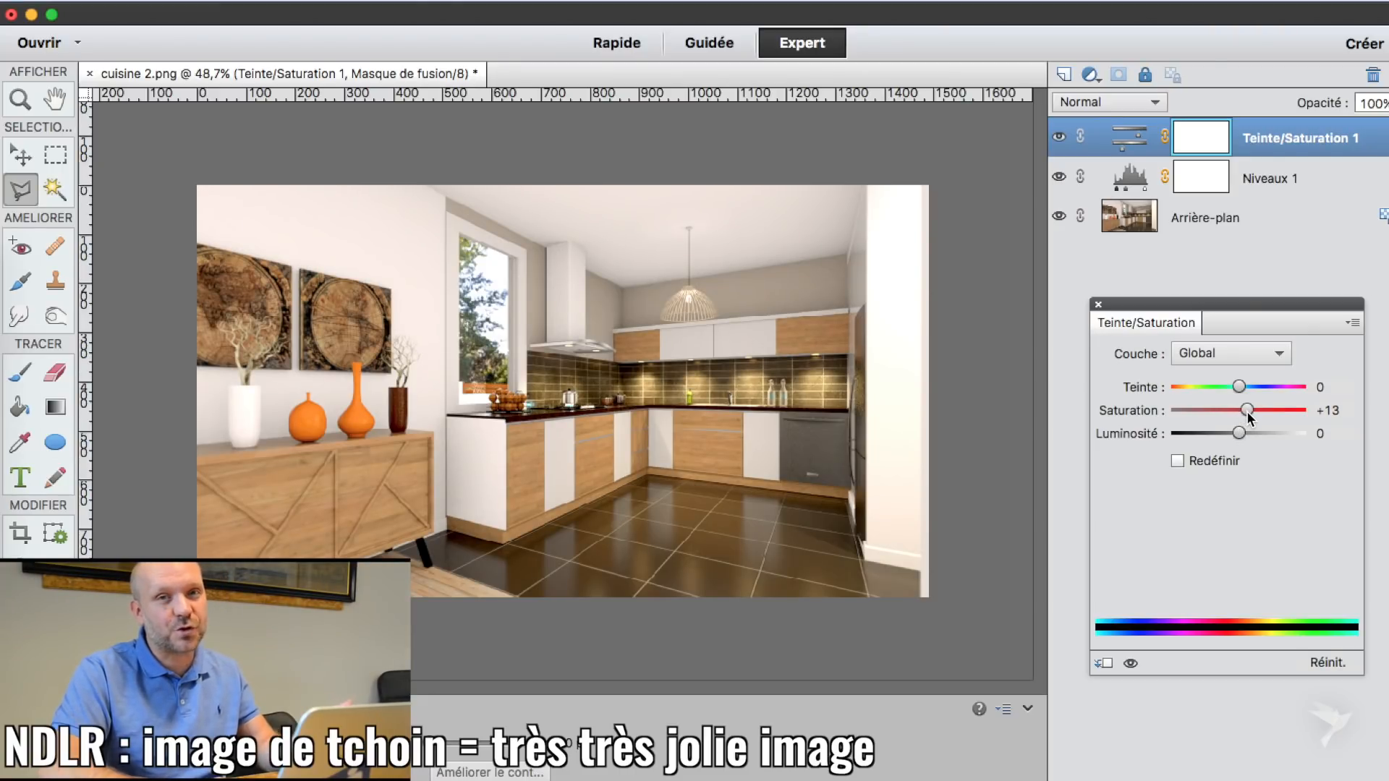
drag(1247, 411, 1244, 411)
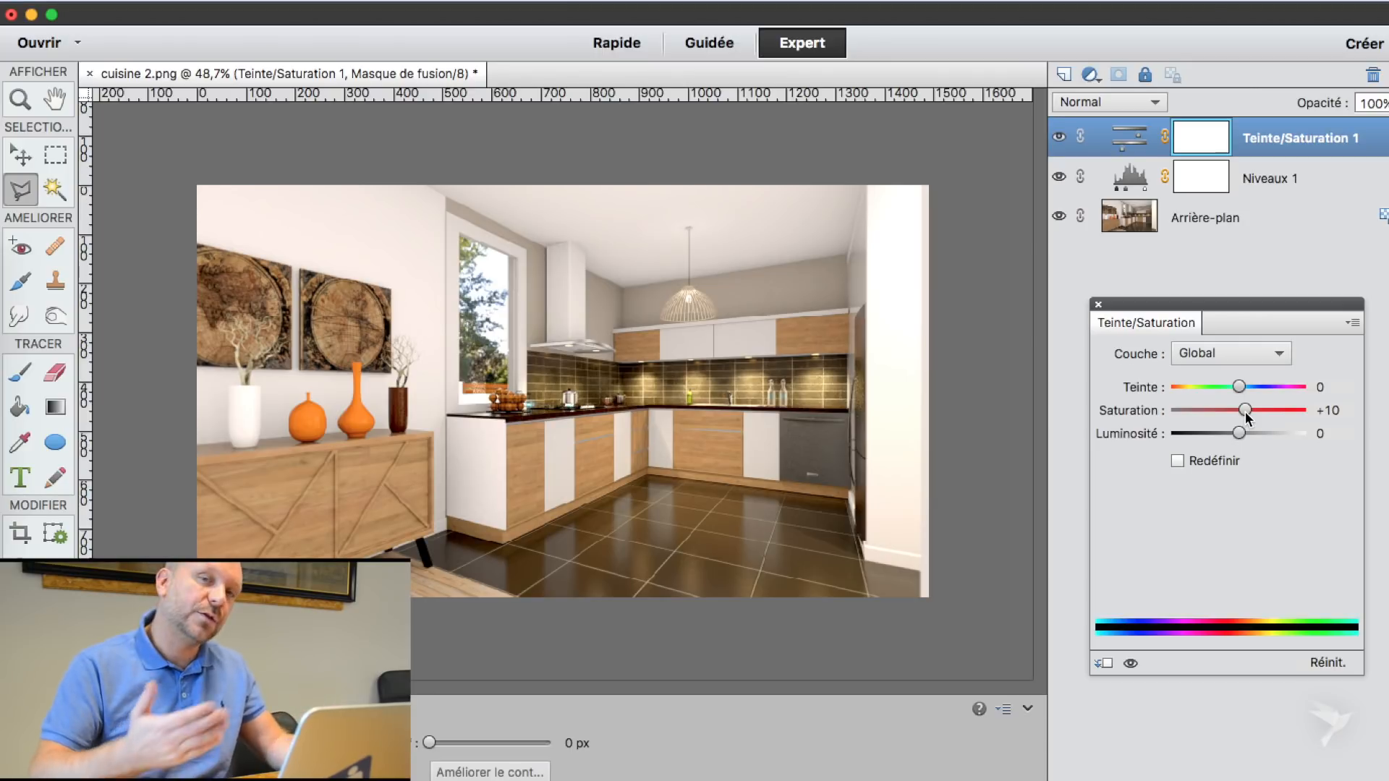
click(1097, 305)
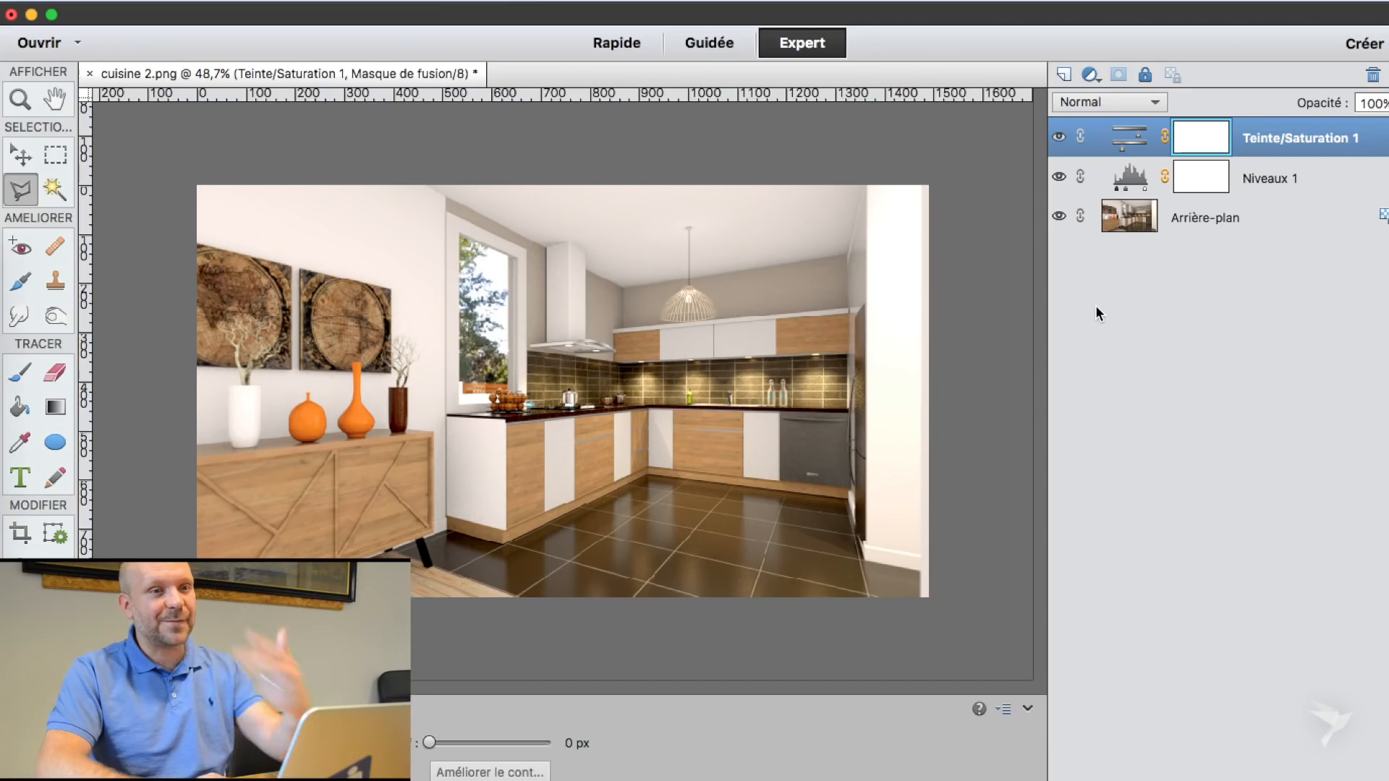
Add a Luminosité/Contraste adjustment layer and raise the contrast slightly
click(1090, 74)
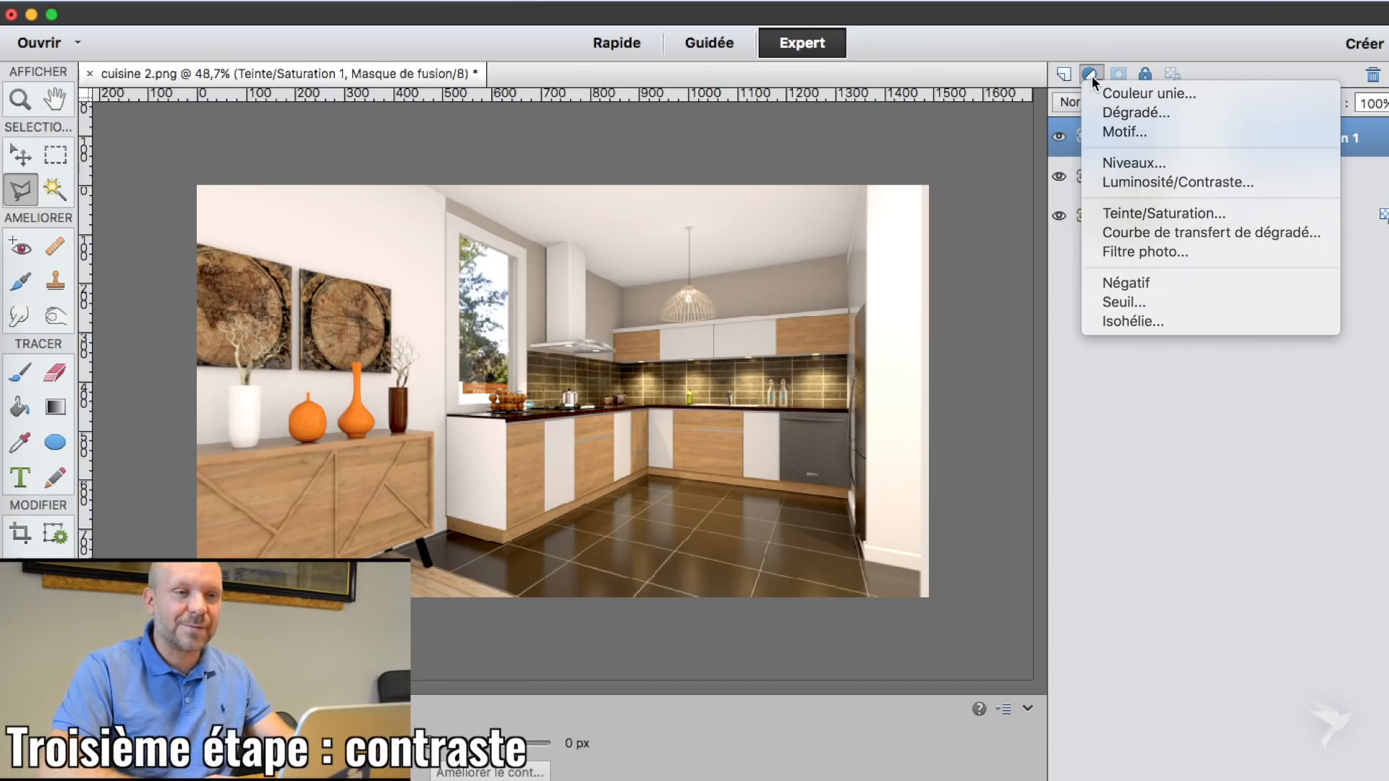
click(1191, 186)
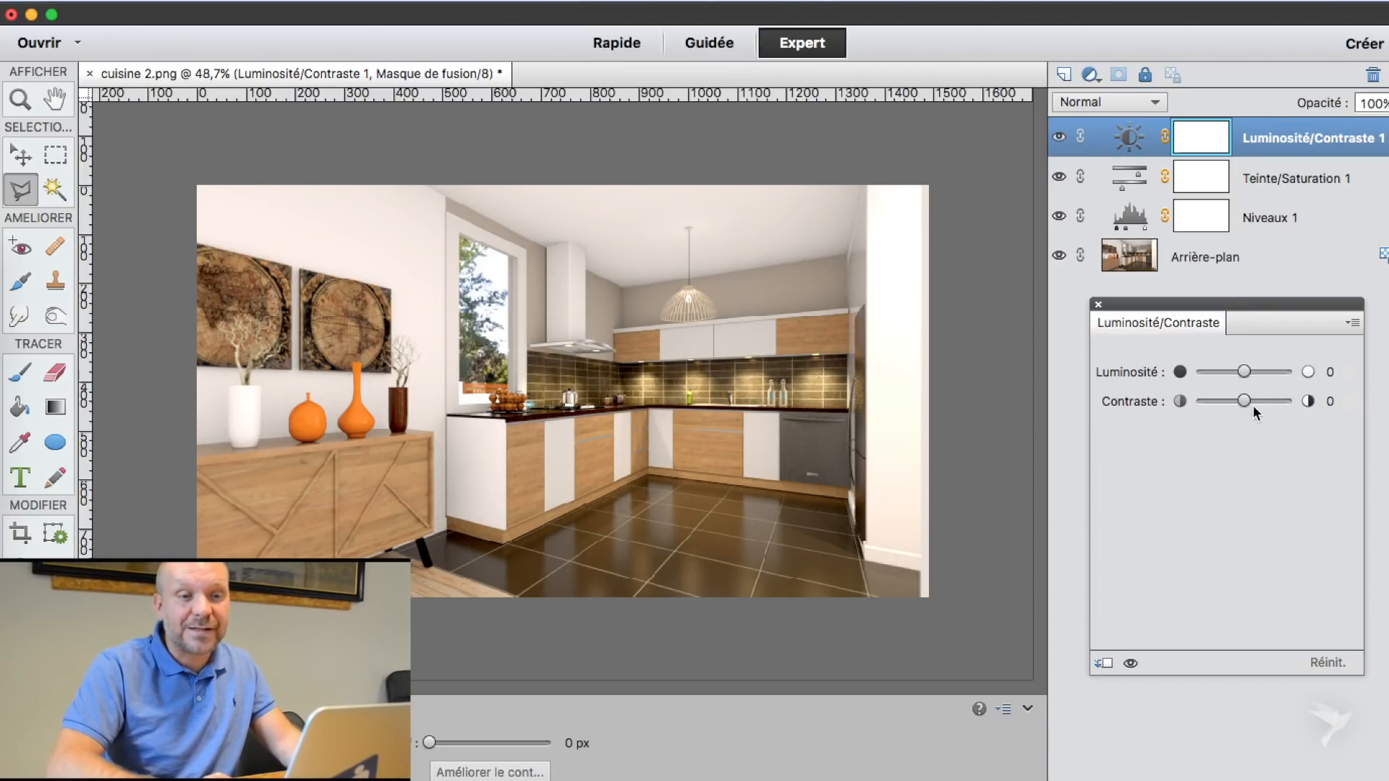
mouse_move(1244, 400)
mouse_down()
mouse_move(1317, 399)
mouse_move(1256, 398)
mouse_up()
Duplicate the Arrière-plan layer as "Arrière-plan copie" and move the copy above all adjustment layers
click(1215, 259)
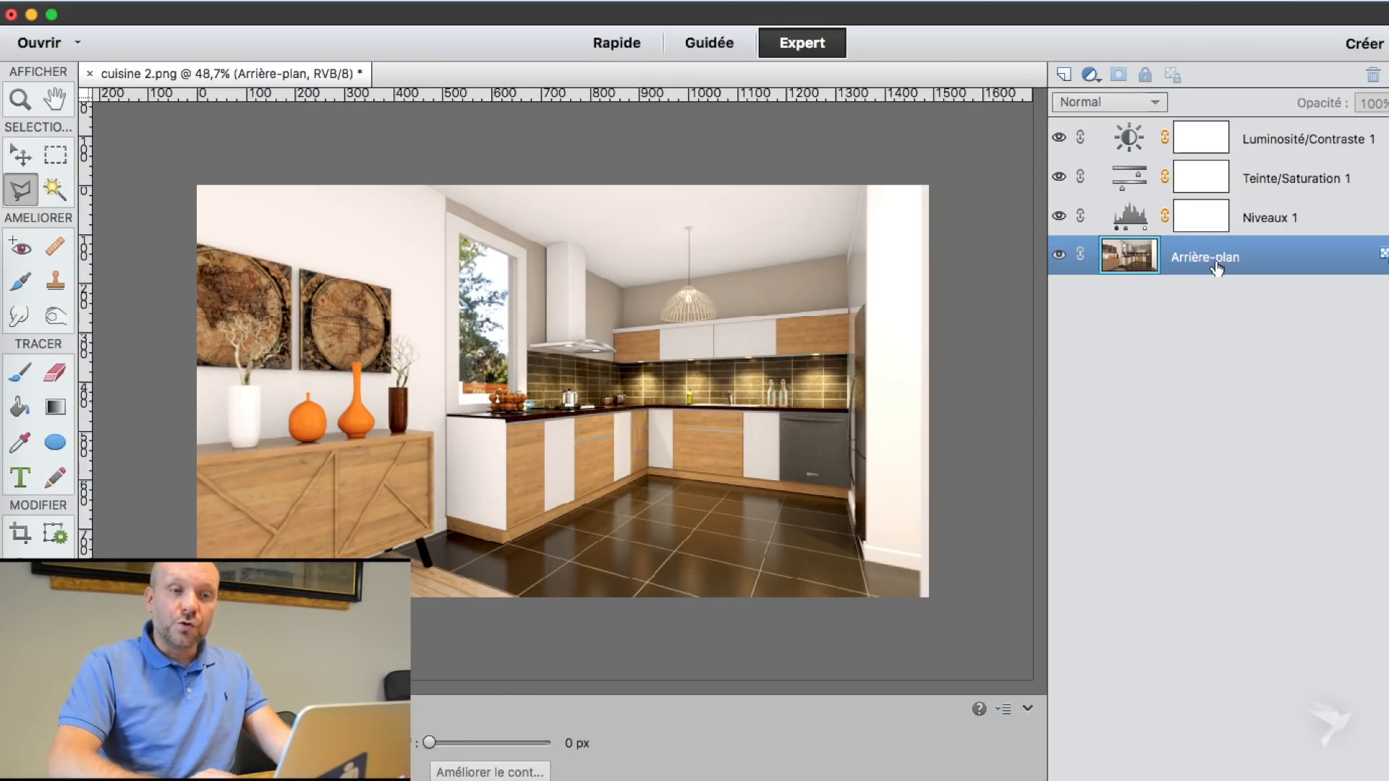
right_click(1215, 259)
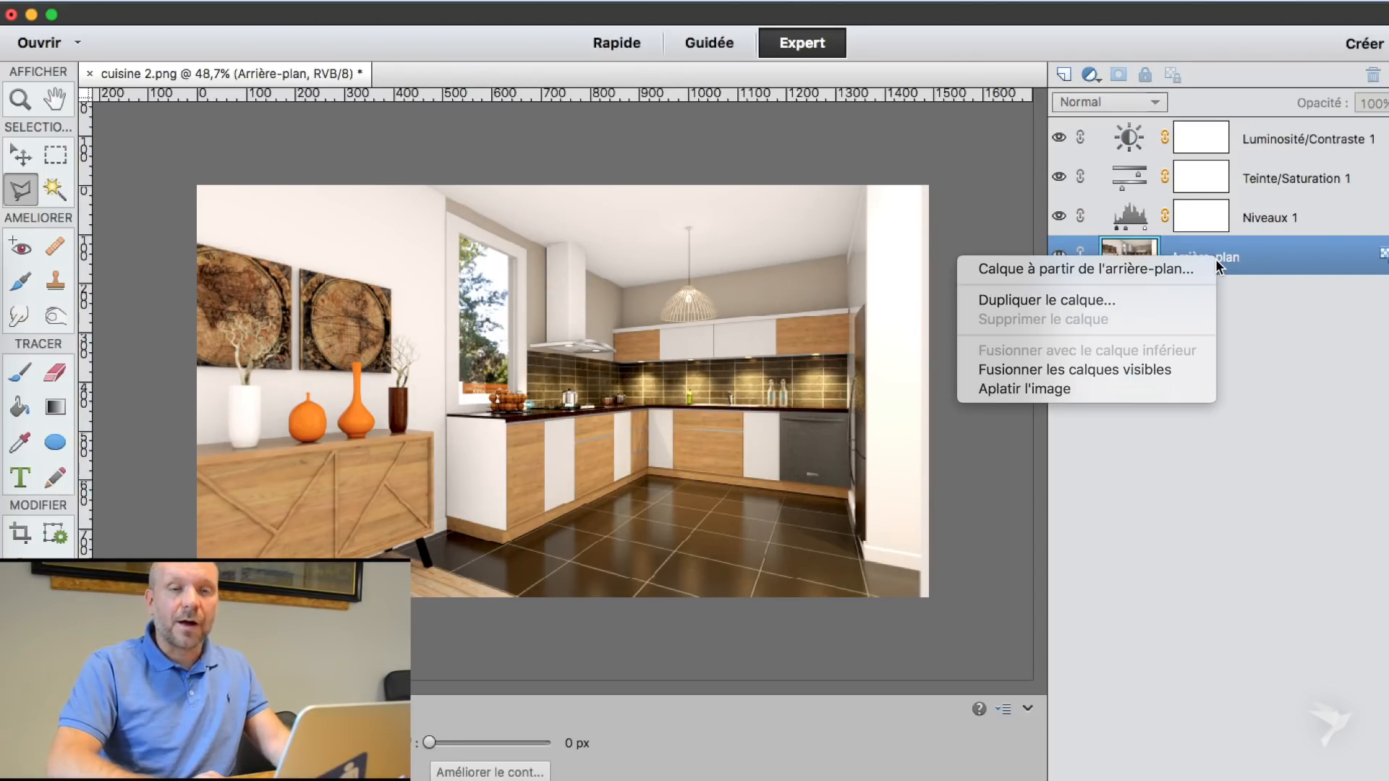
click(1118, 302)
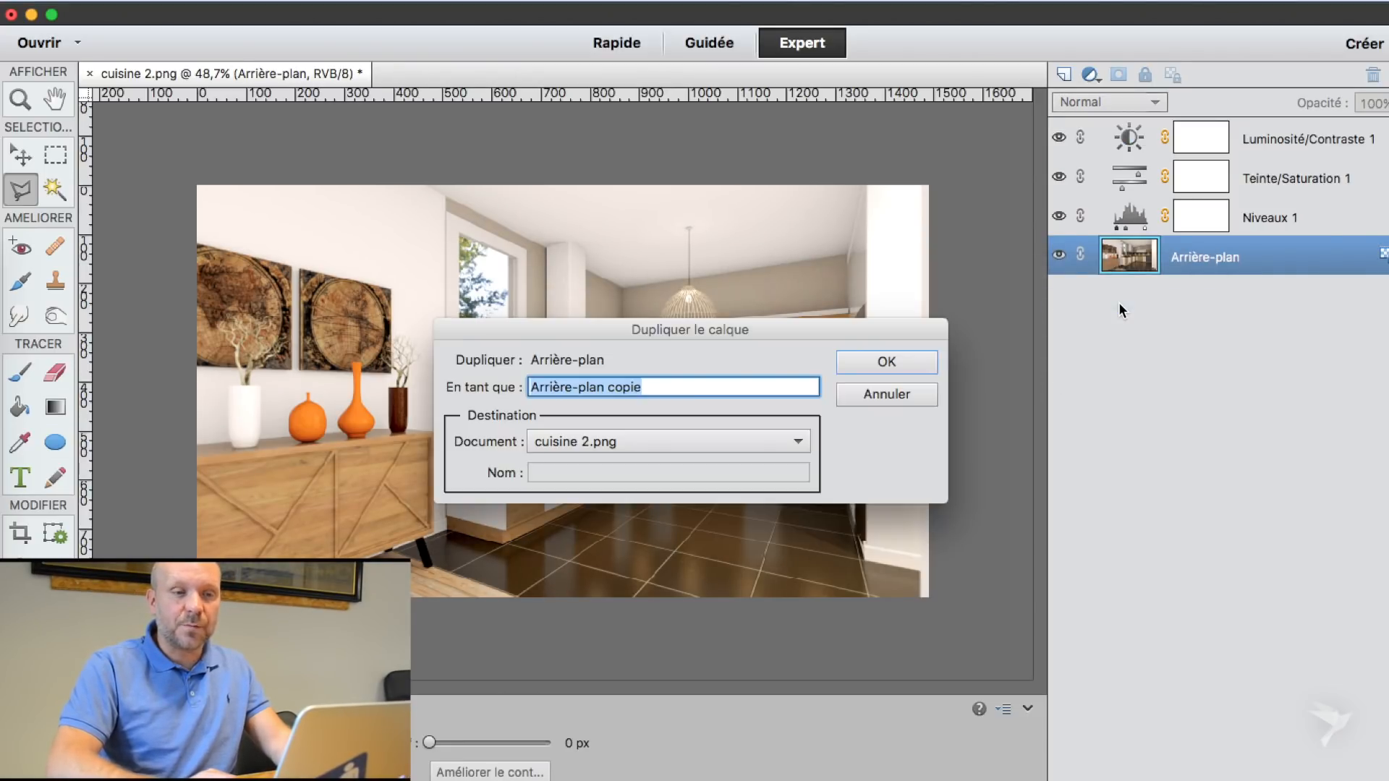
click(887, 361)
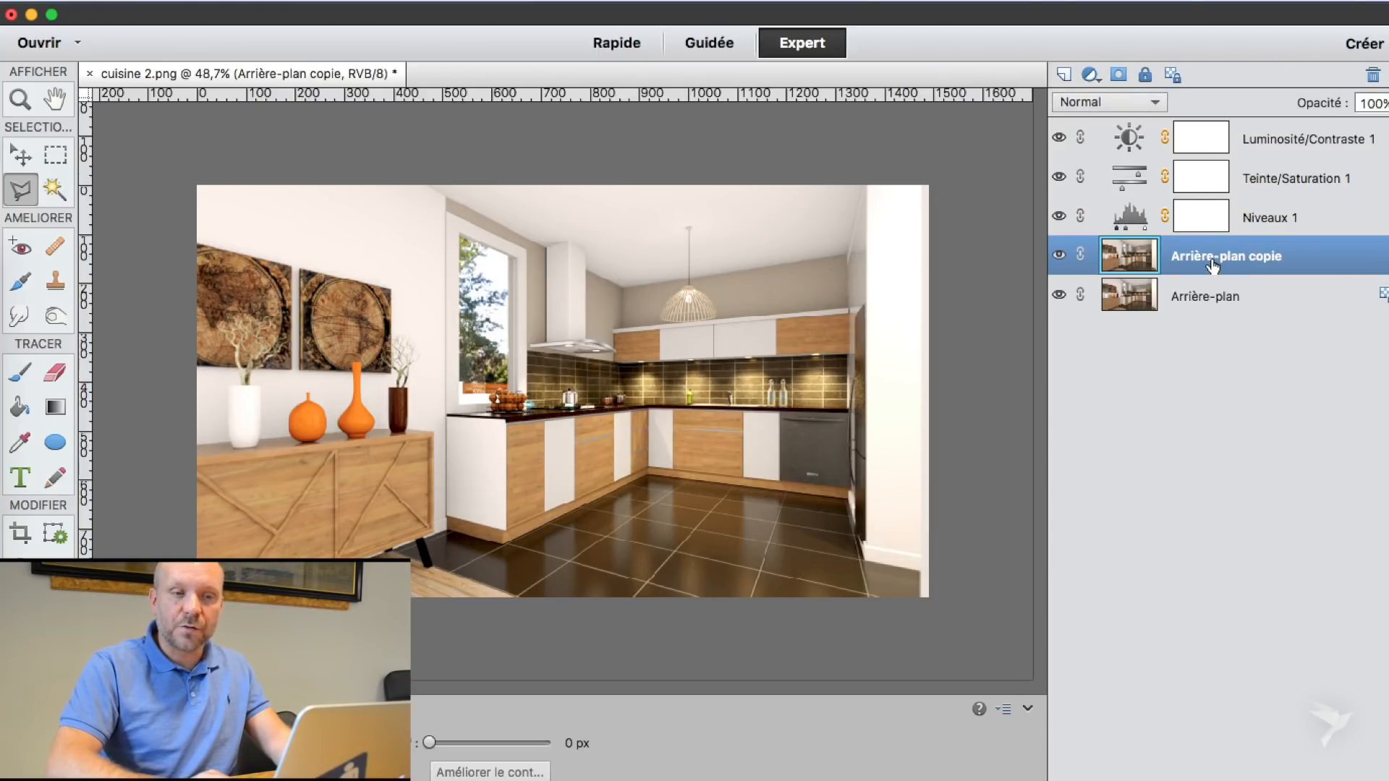
drag(1212, 265, 1216, 128)
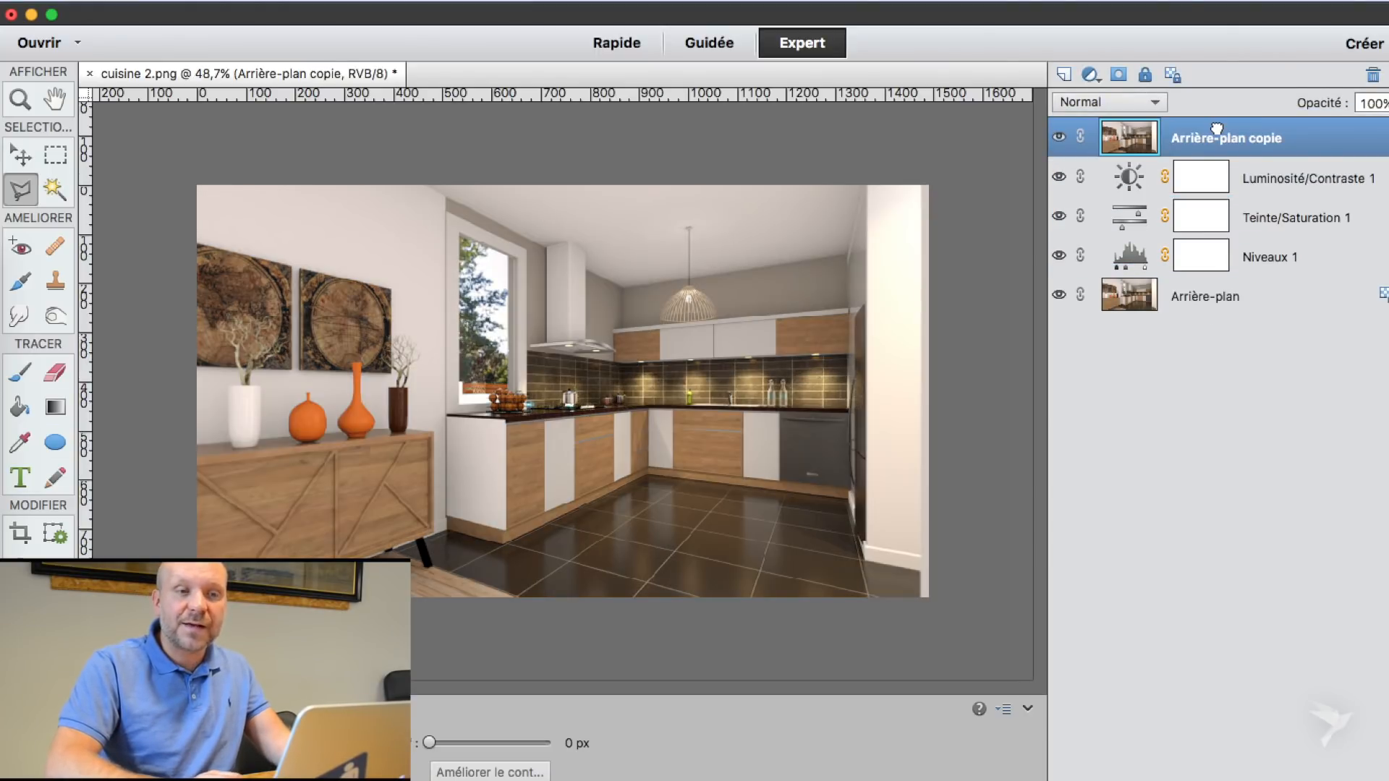
Toggle the Arrière-plan copie layer to compare the original with the retouched image, and leave the copy hidden
click(1058, 139)
click(1058, 140)
click(1058, 140)
click(1058, 140)
click(1058, 141)
click(1058, 140)
click(1058, 140)
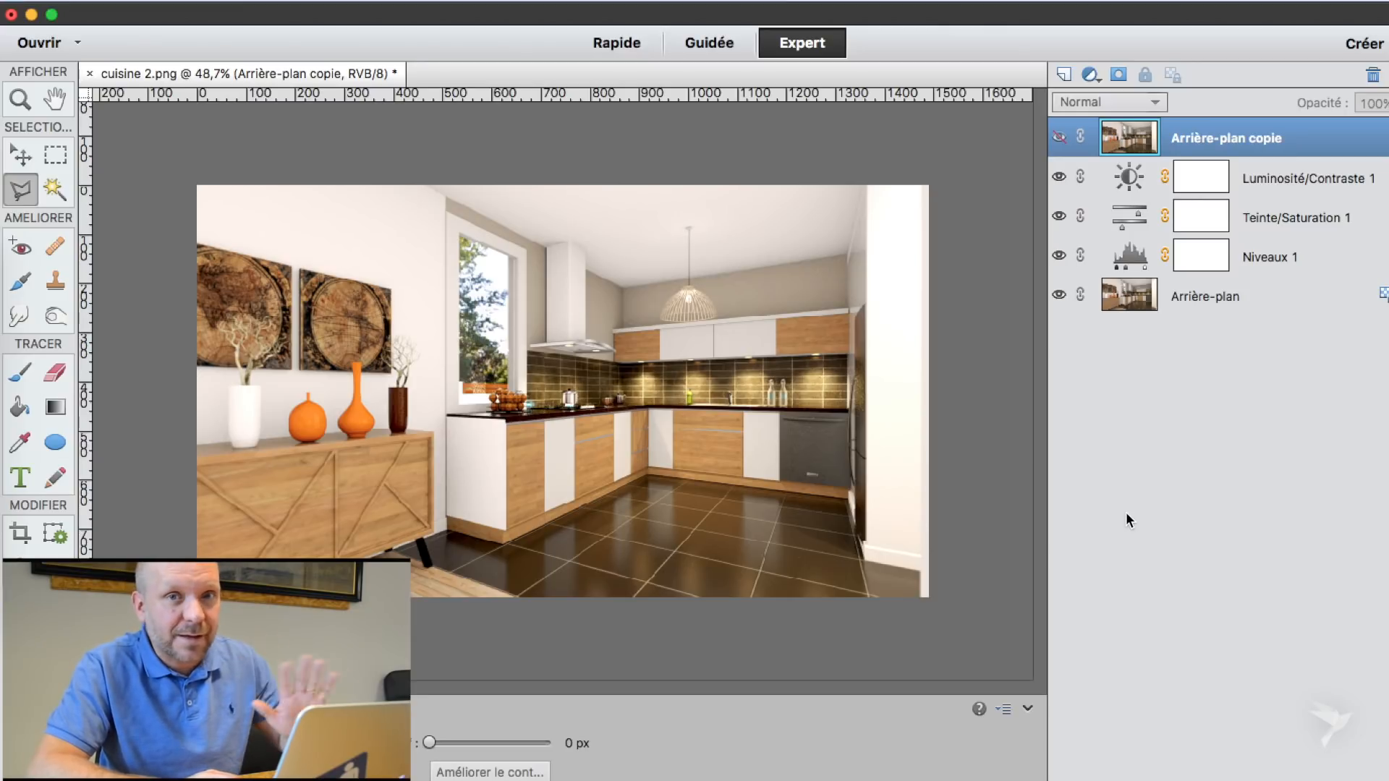
Draw a closed polygonal lasso selection shaped like a light beam from the window down across the tiled floor
click(458, 235)
click(434, 553)
click(659, 595)
click(786, 526)
click(649, 475)
click(516, 254)
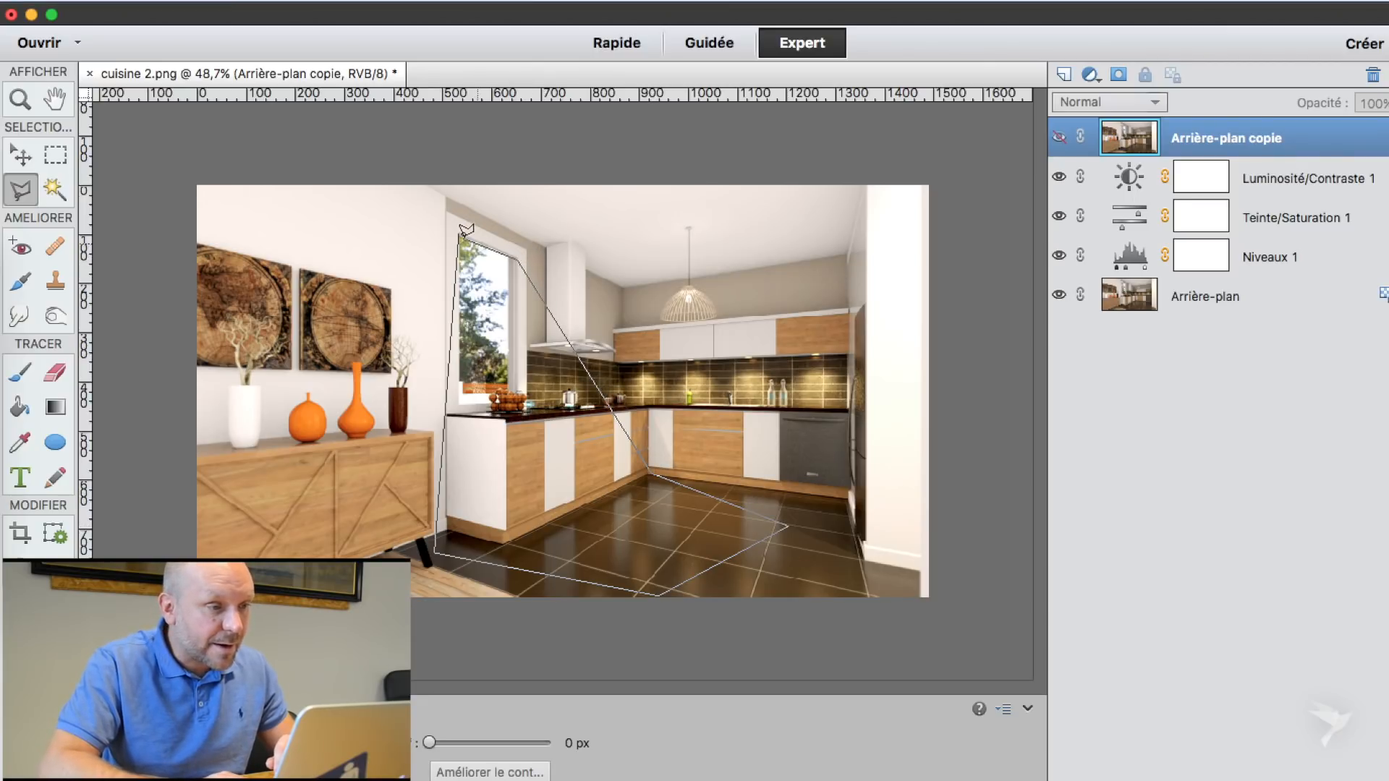
click(459, 236)
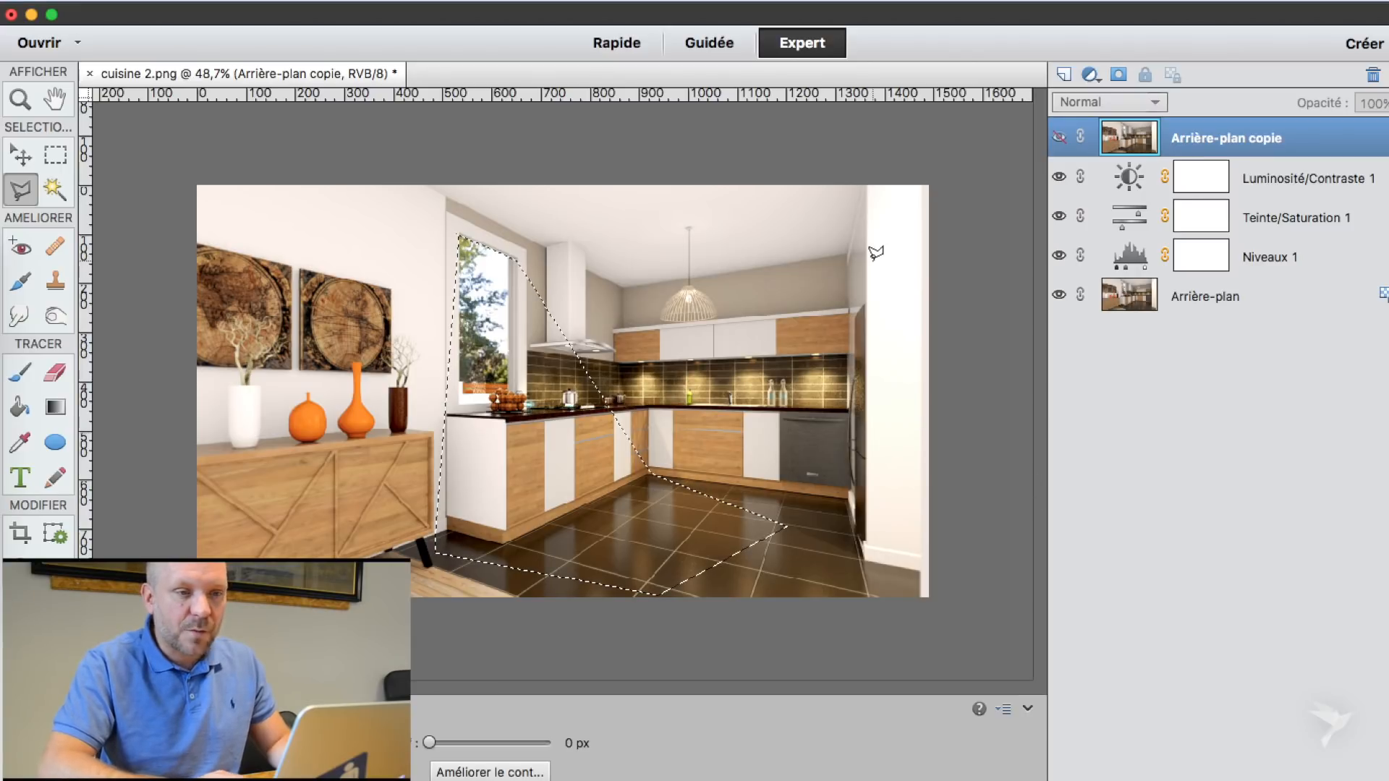
Add a white Couleur unie fill layer limited to the light-beam selection
click(1092, 75)
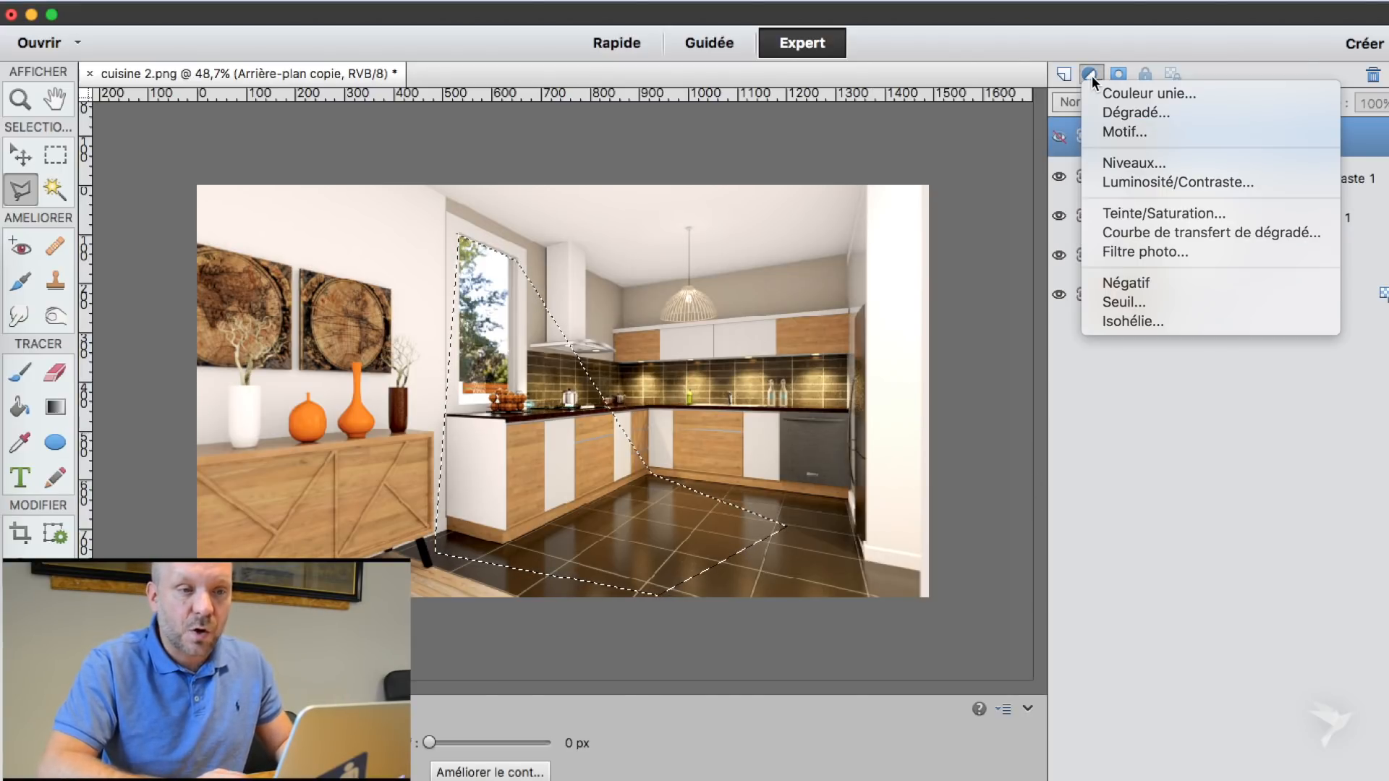
click(1146, 94)
click(745, 687)
mouse_move(849, 688)
mouse_down()
mouse_move(859, 632)
mouse_move(656, 596)
mouse_up()
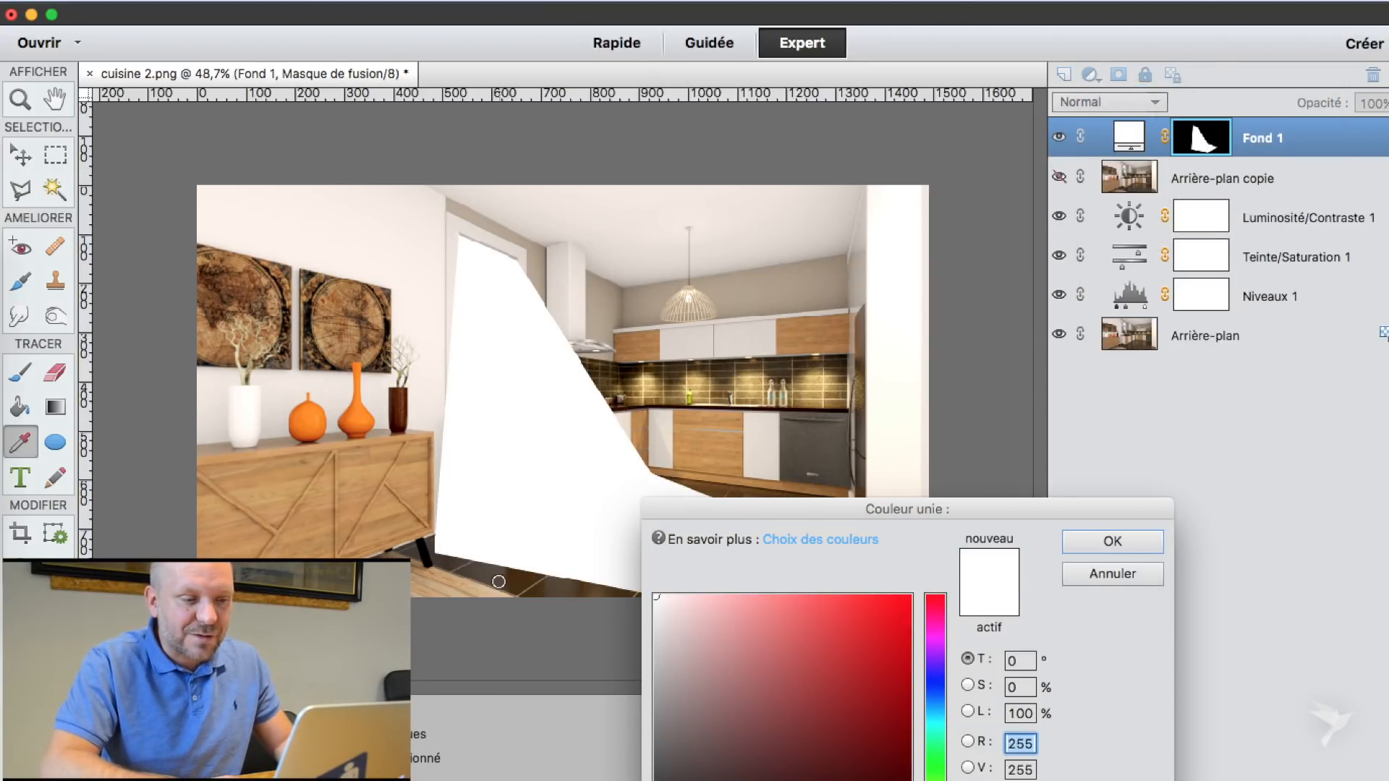
click(1092, 544)
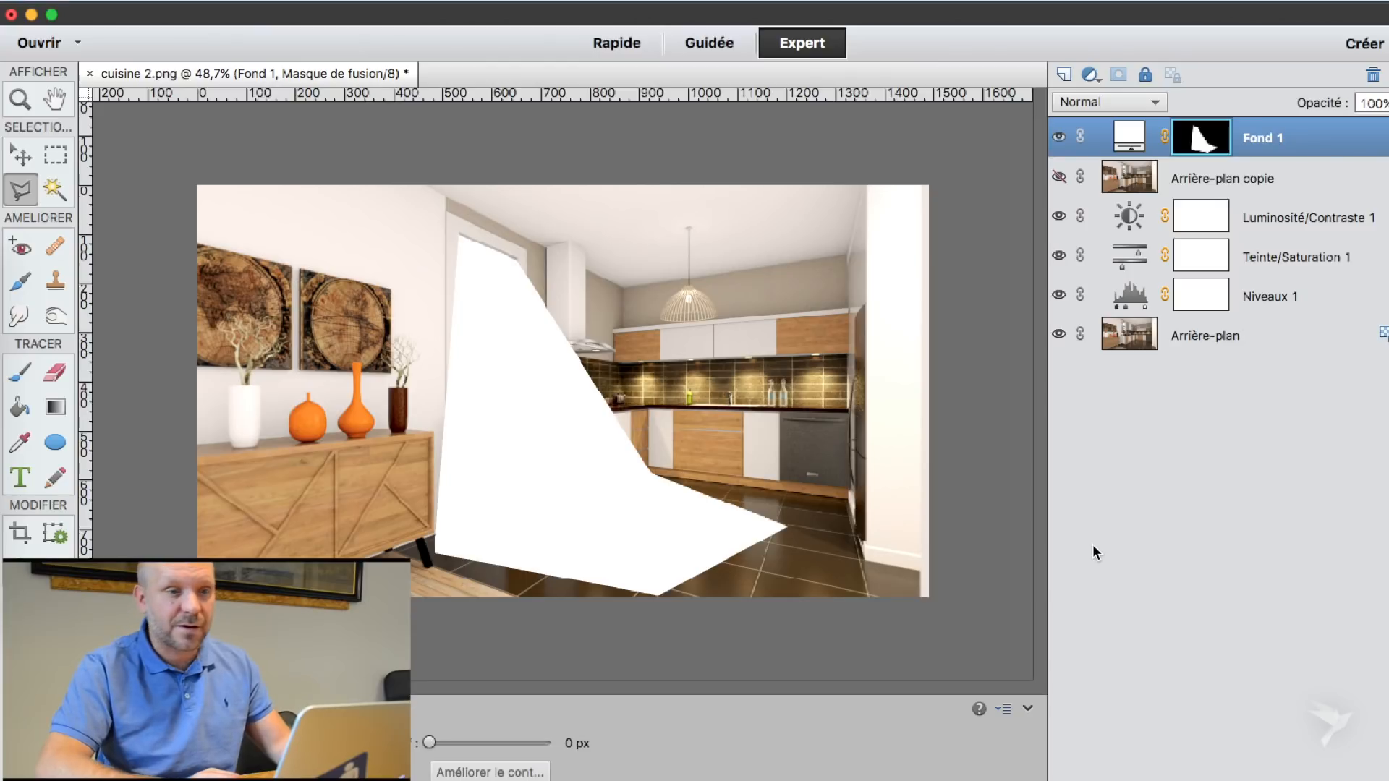
Set the white fill layer's blend mode to Lumière crue and its opacity to 34%
click(1109, 101)
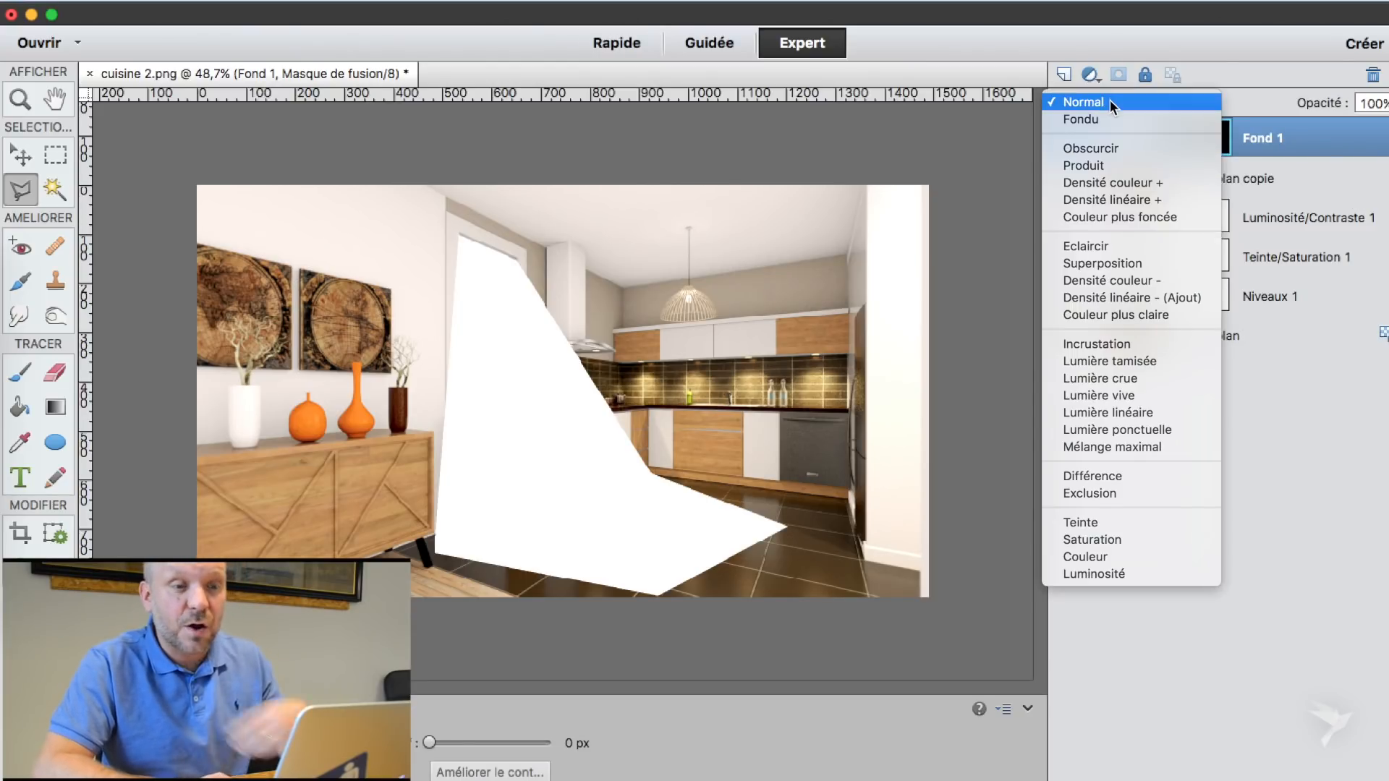
click(1135, 376)
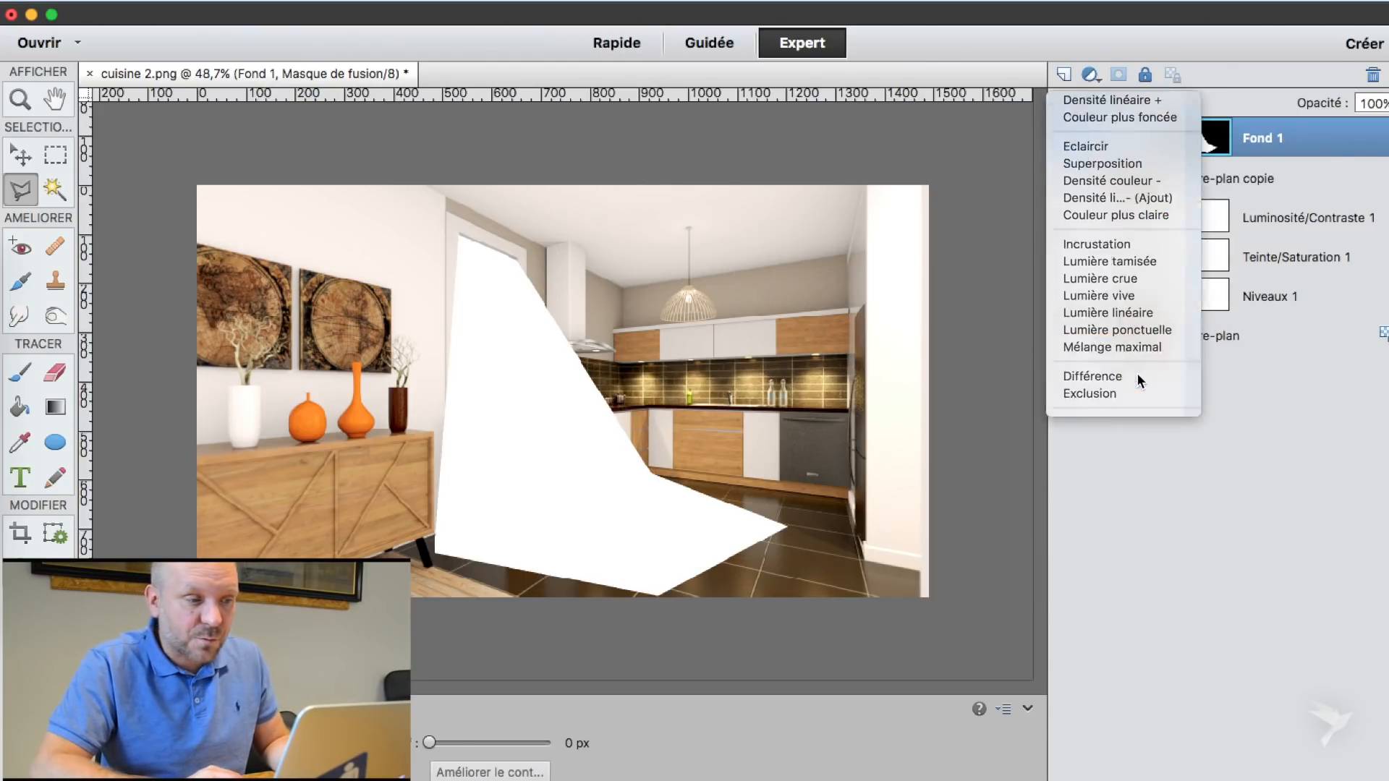
click(1369, 102)
drag(1374, 125, 1337, 131)
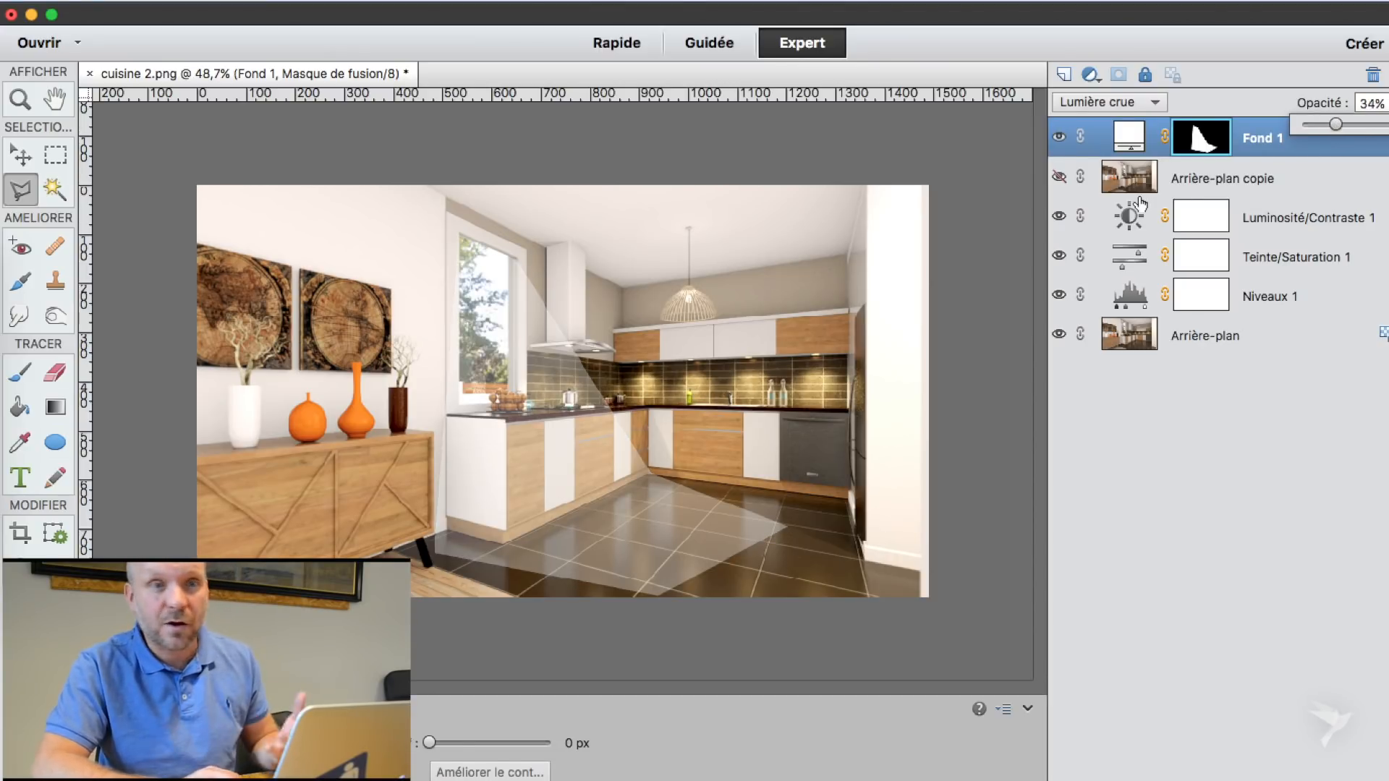
Apply a Flou gaussien with a 24,2 pixel radius to the mask of the Fond 1 layer
click(704, 1)
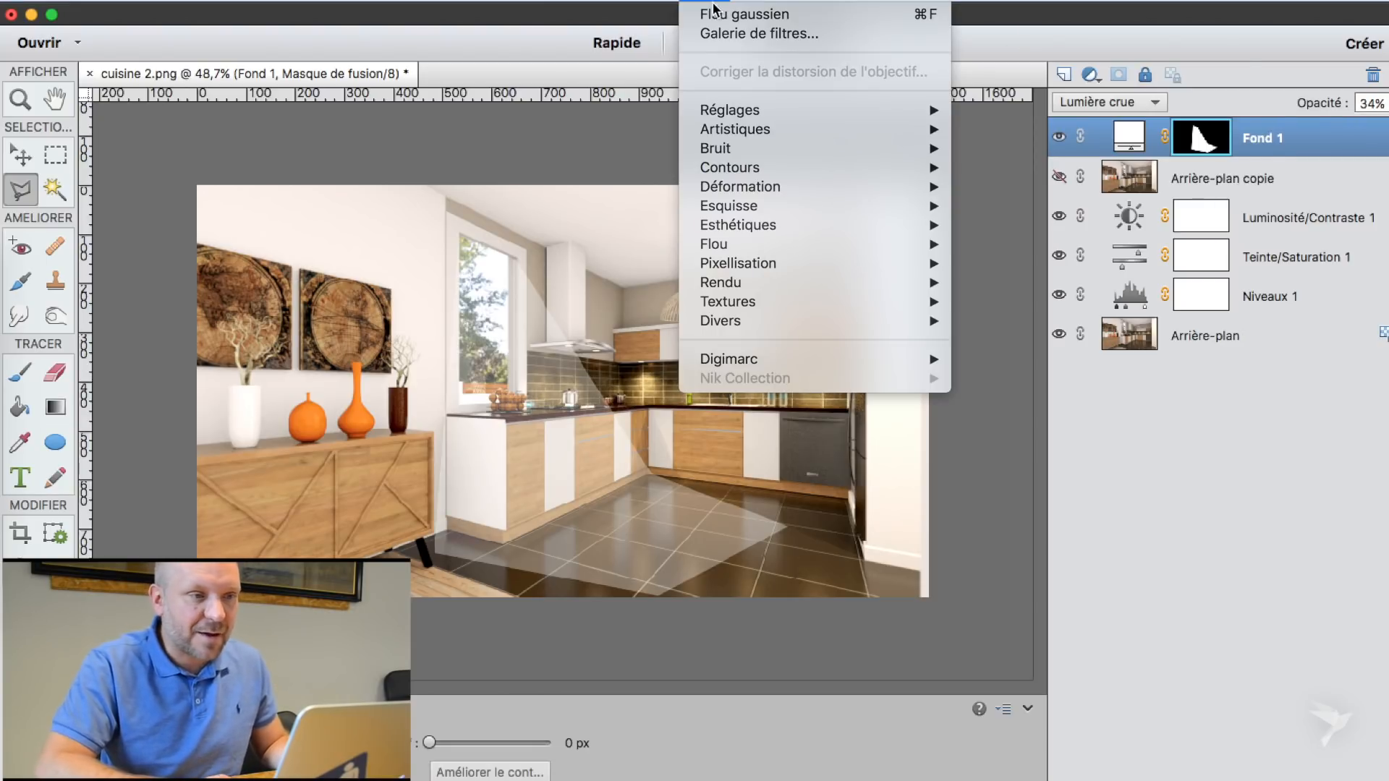
mouse_move(767, 247)
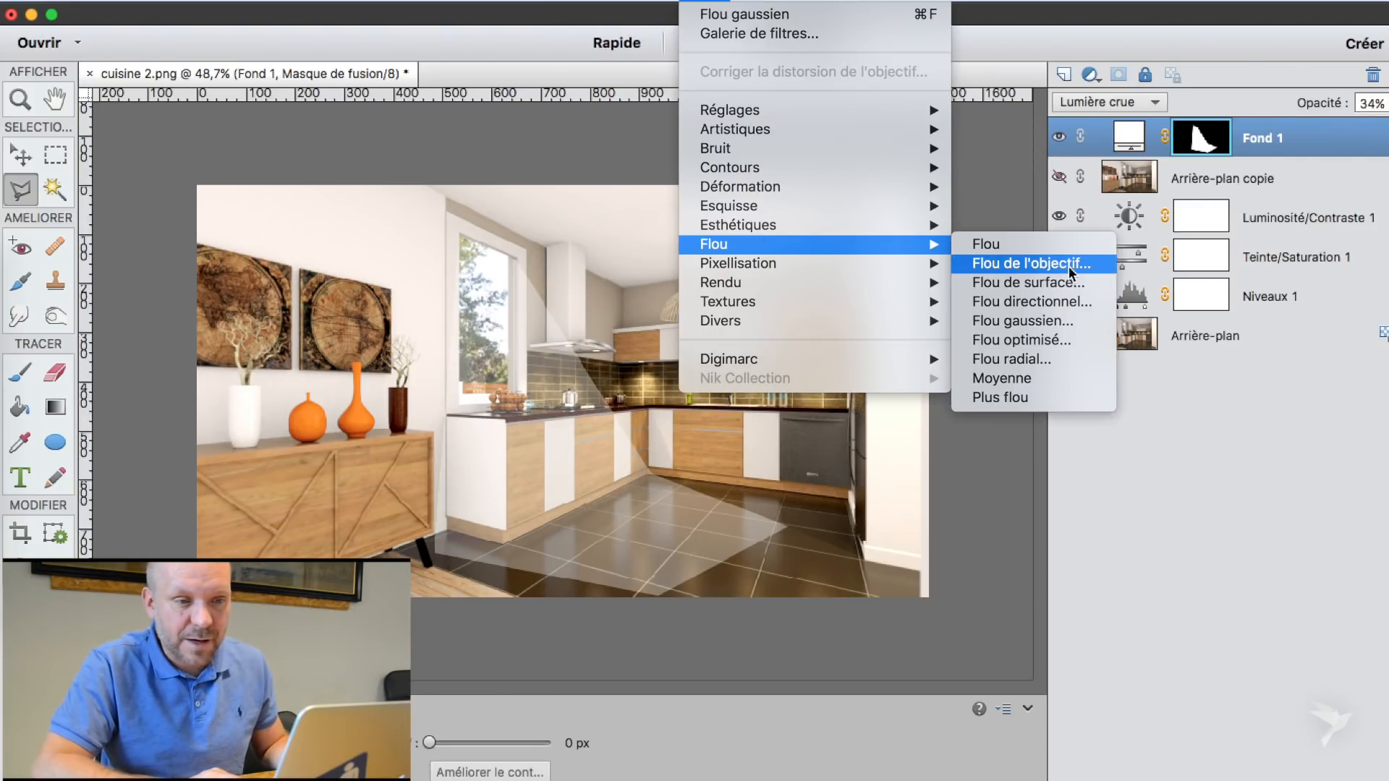
click(1023, 320)
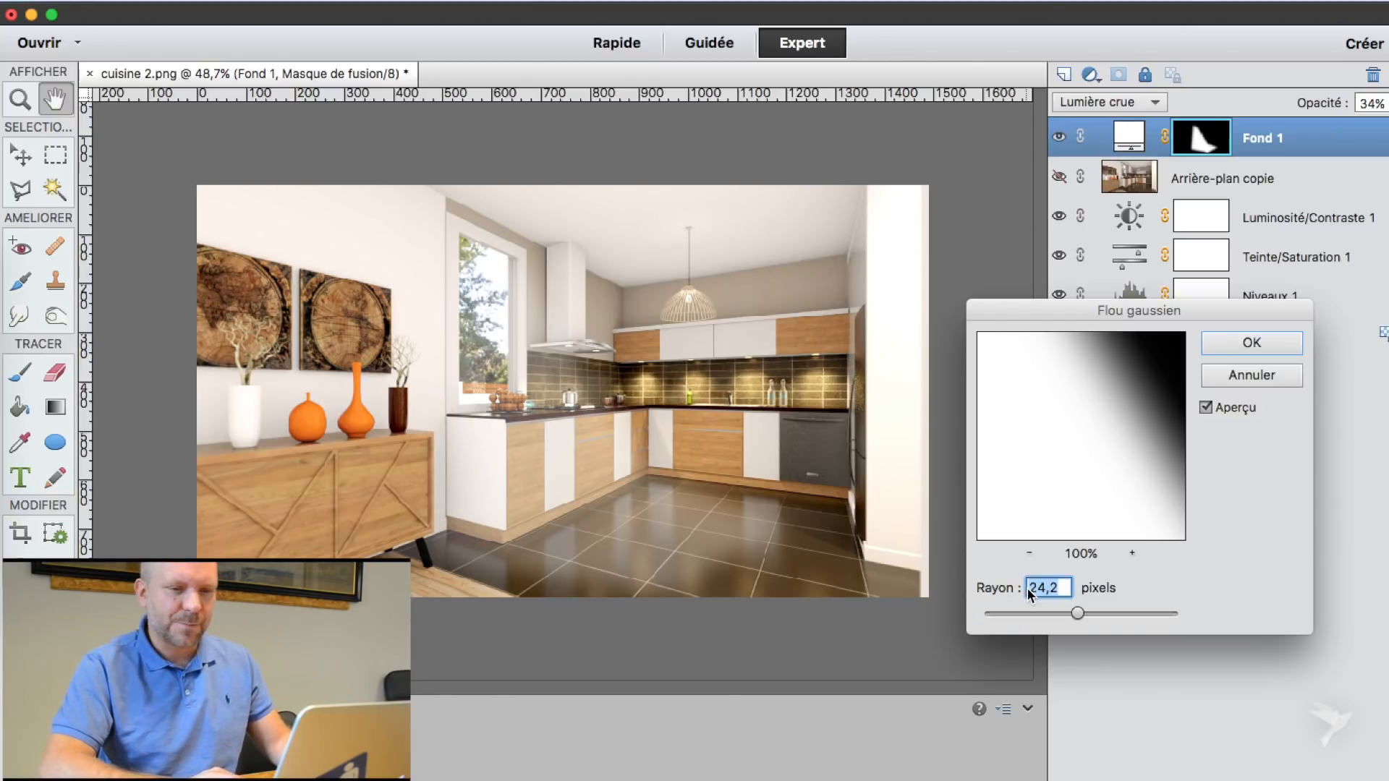
click(1241, 345)
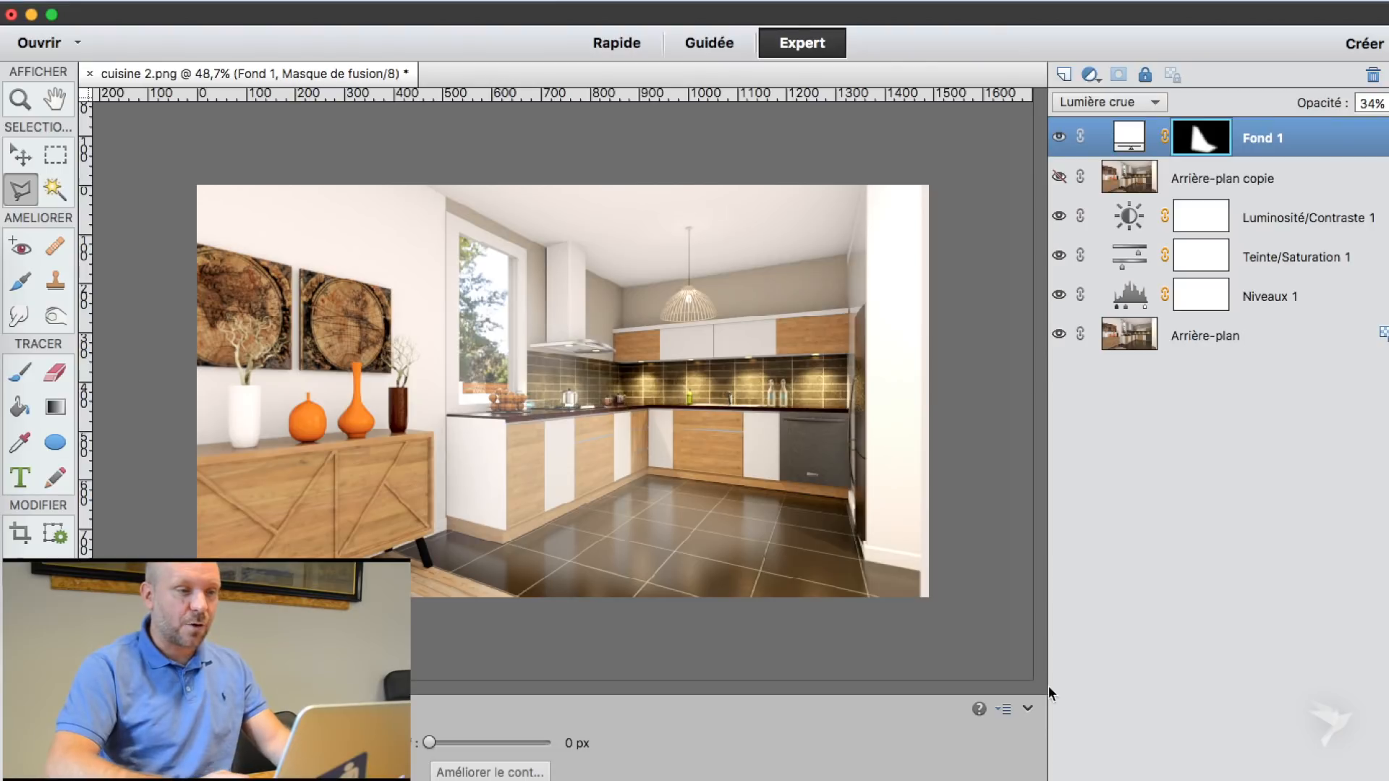
Lower the opacity of the Fond 1 layer to 23% and move the layer below Arrière-plan copie
click(1362, 102)
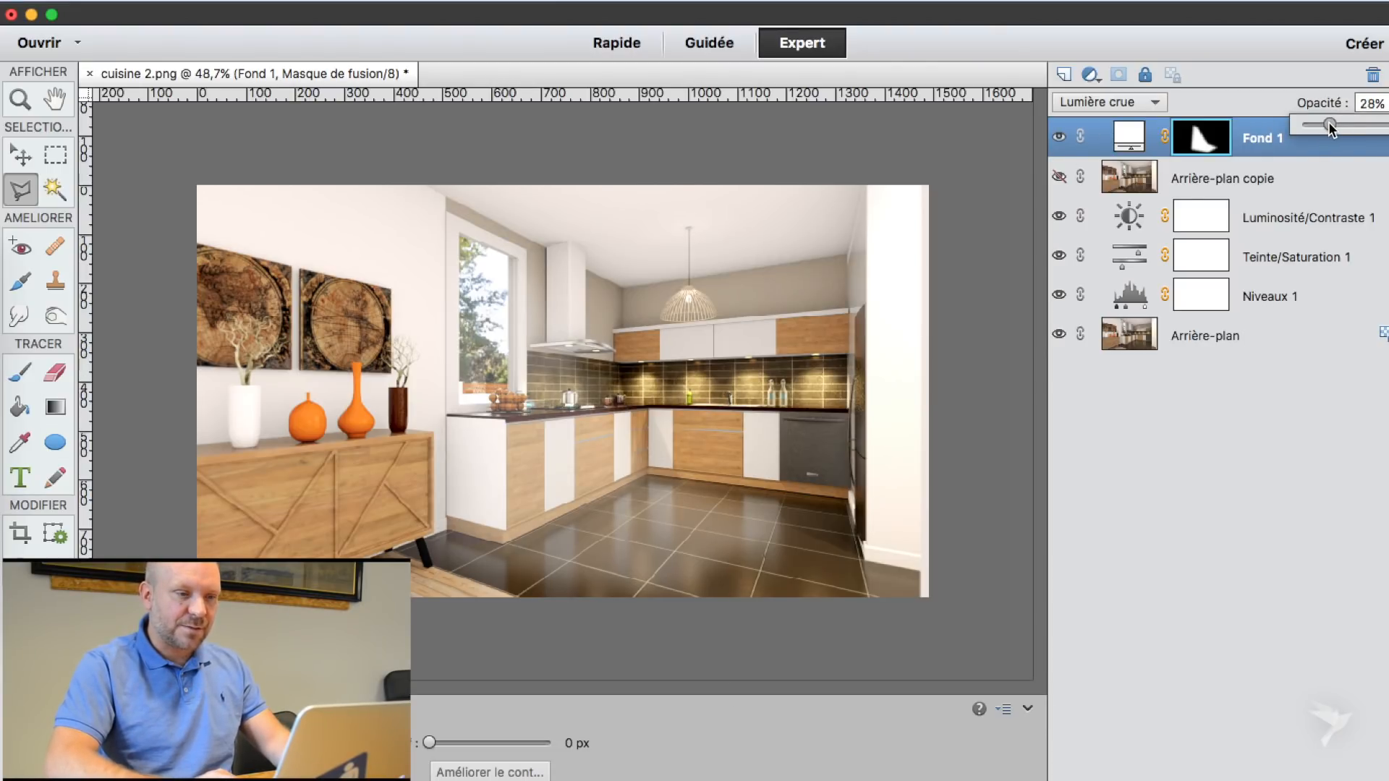
click(1194, 308)
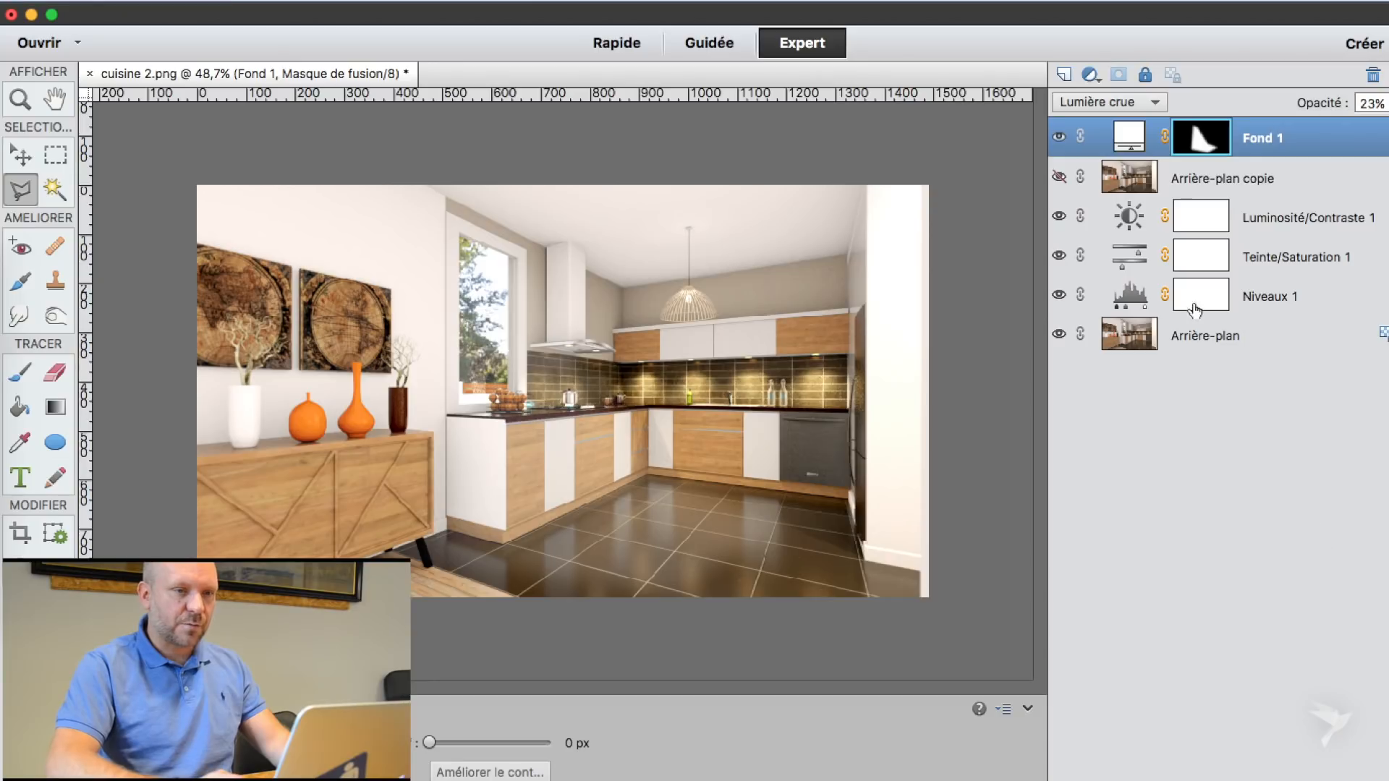
click(1058, 138)
click(1059, 138)
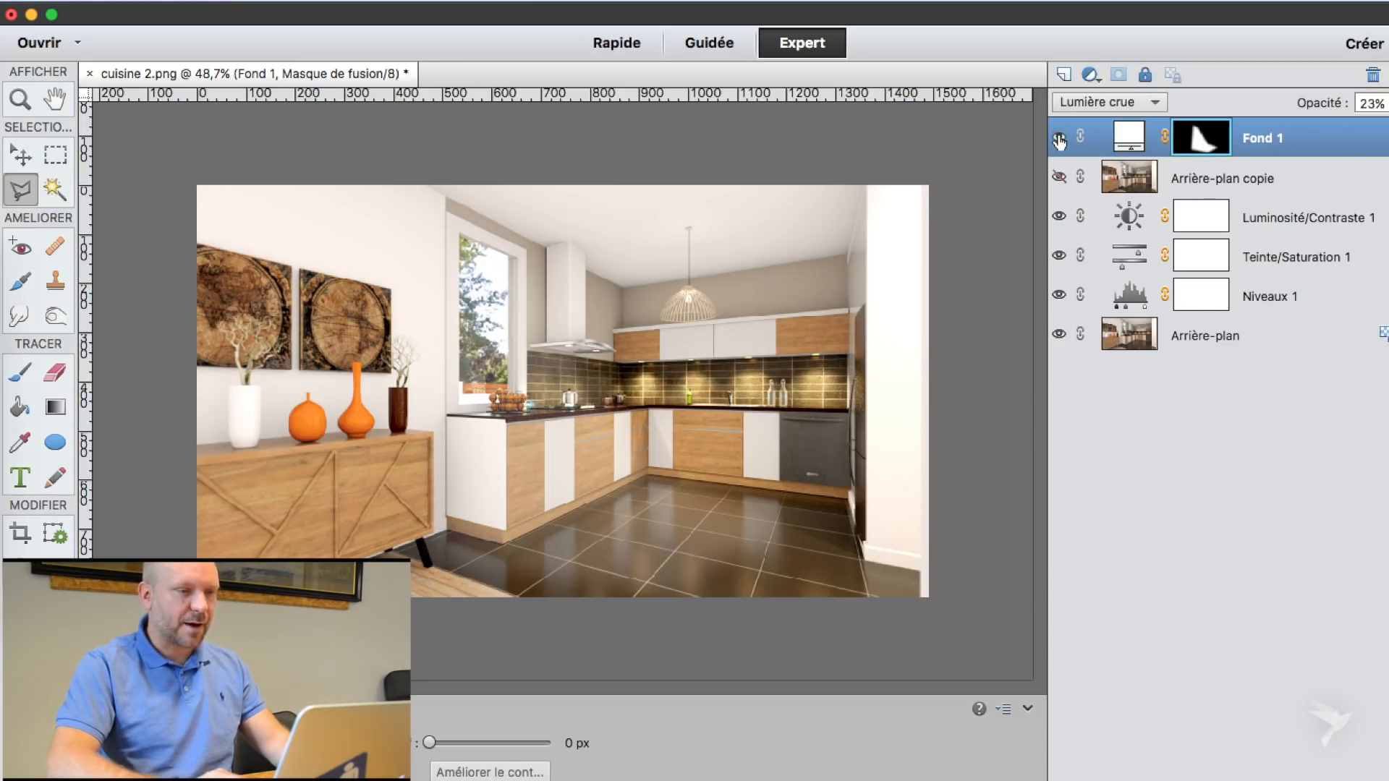
click(1059, 139)
click(1058, 139)
drag(1262, 148, 1265, 208)
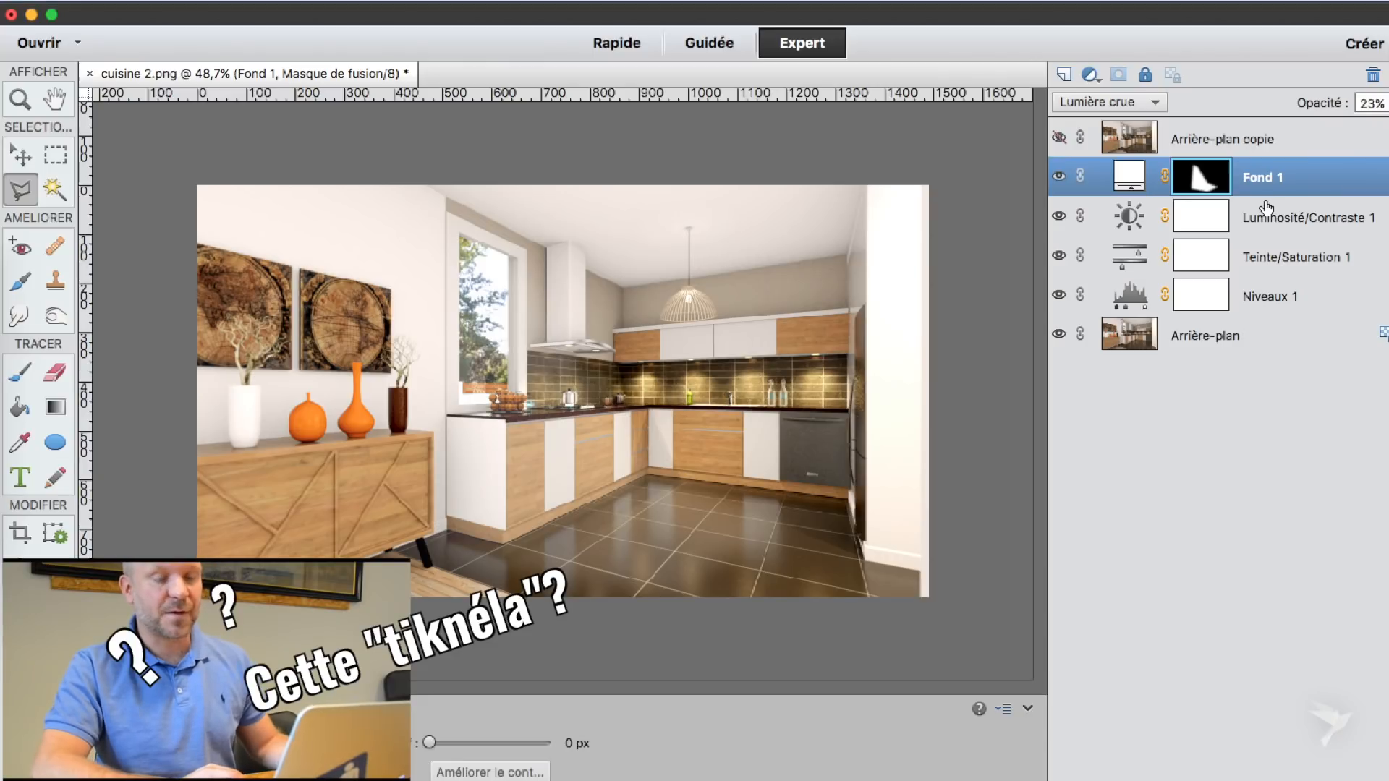
Add a Filtre photo adjustment layer using Filtre réchauffant (81), and move the Fond 1 layer above it
click(1090, 75)
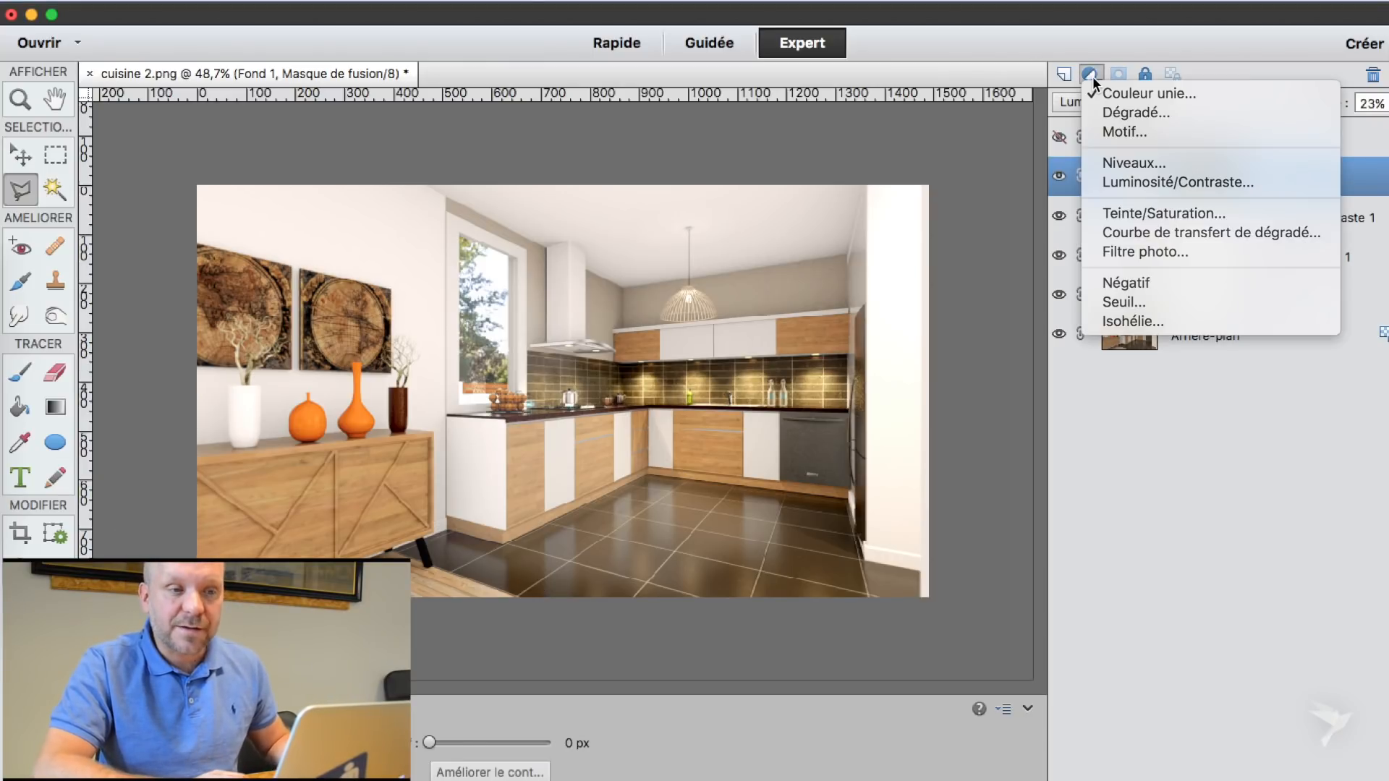
click(1133, 252)
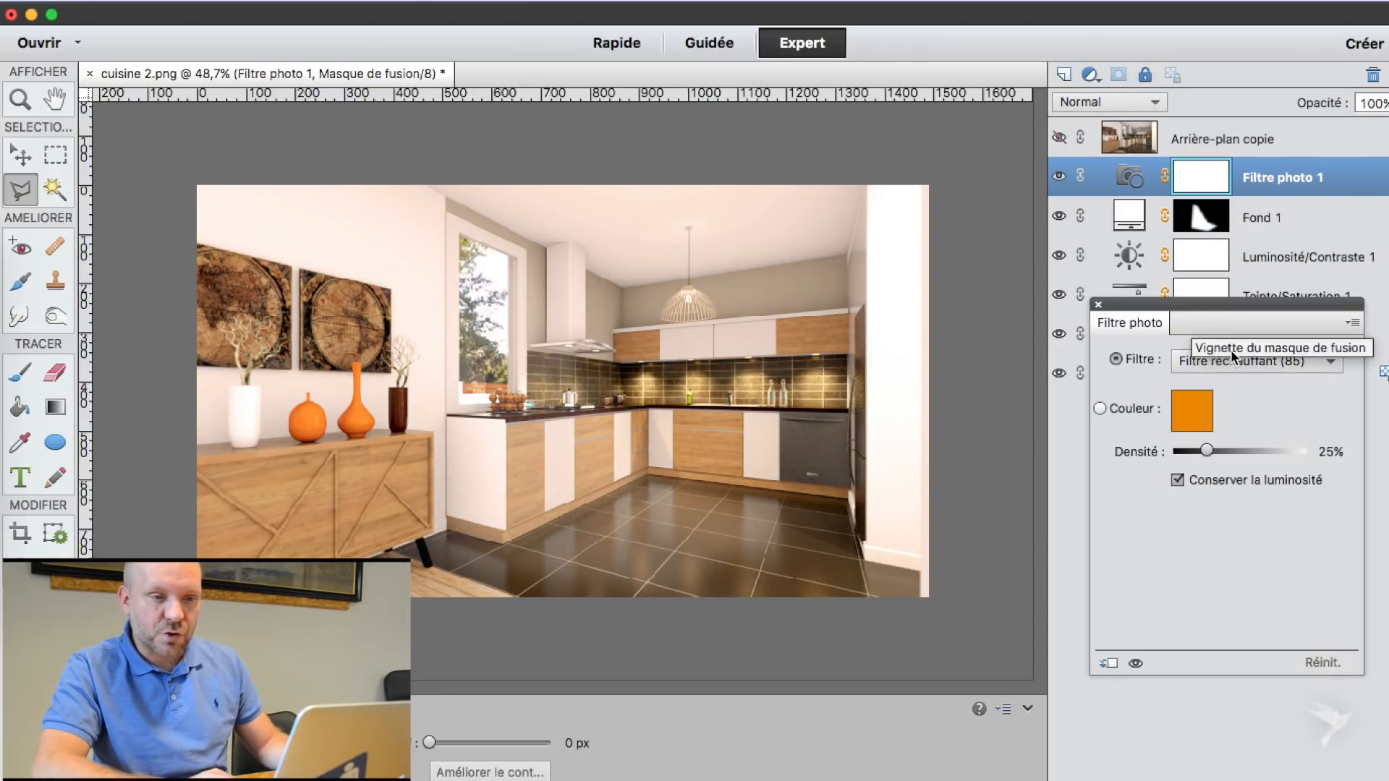
click(1294, 367)
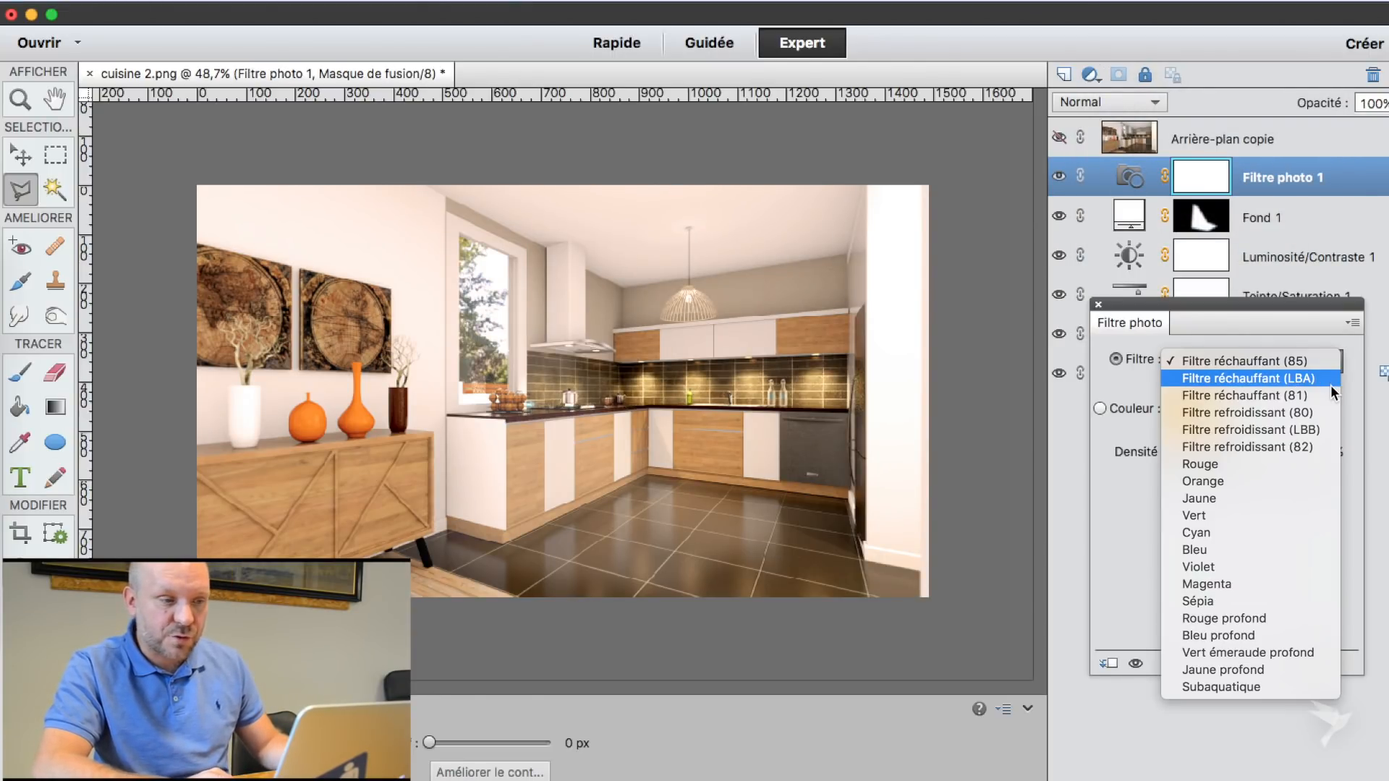
click(1328, 384)
click(1313, 370)
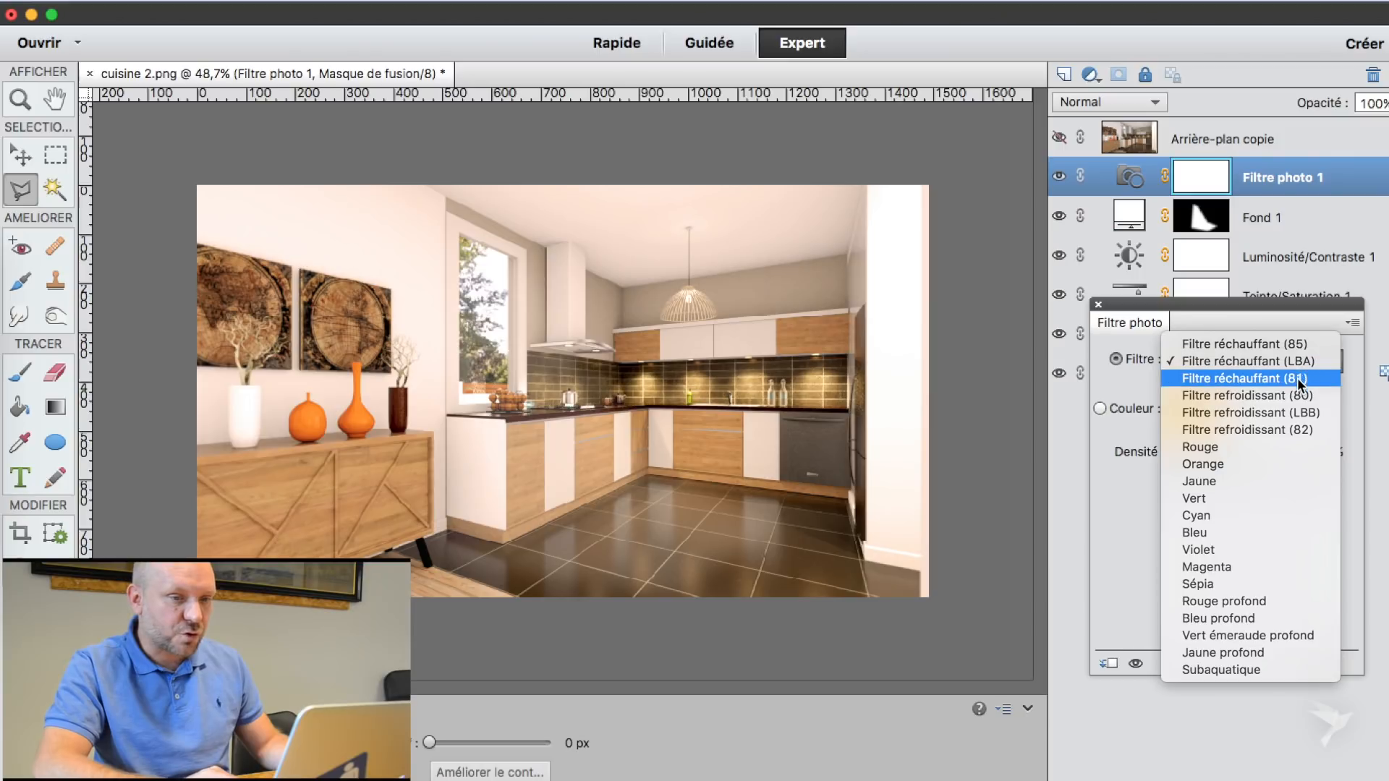
click(1296, 376)
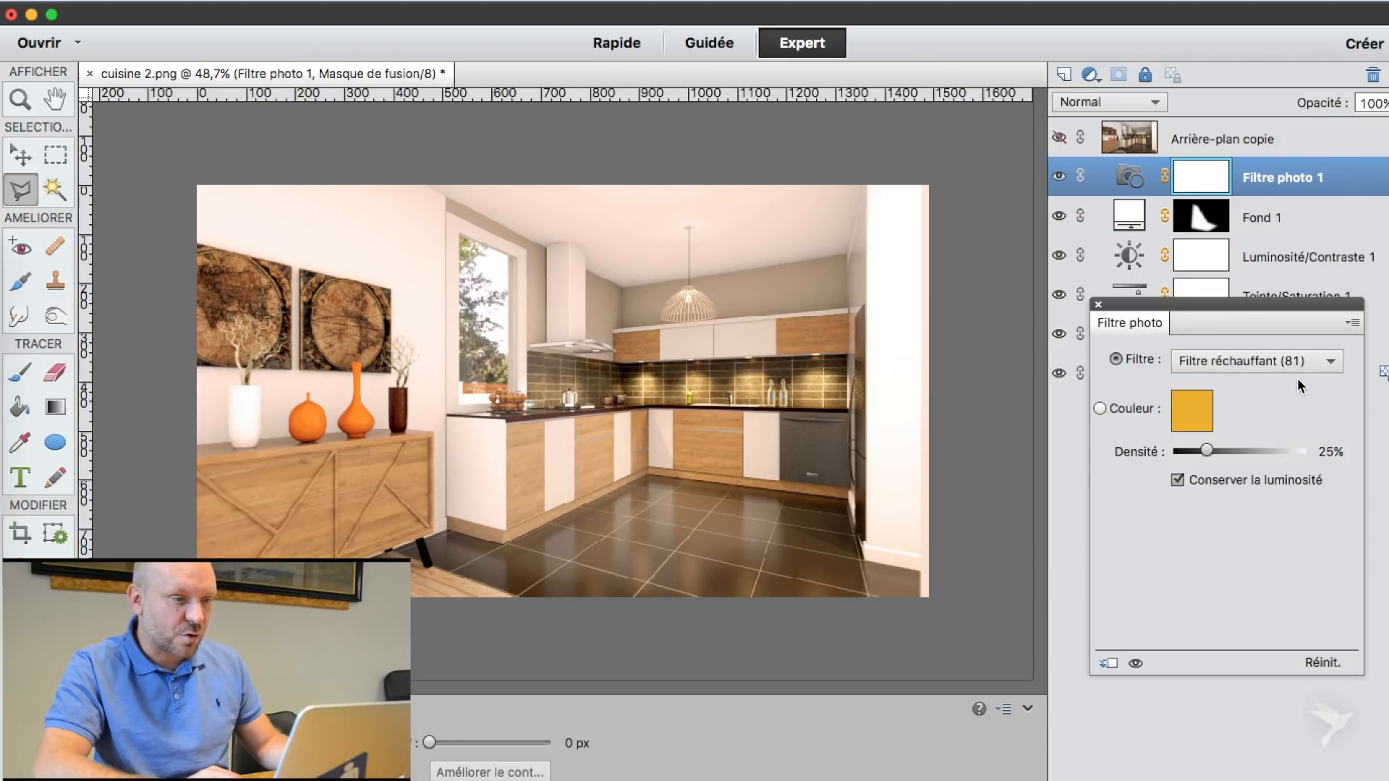
click(1096, 304)
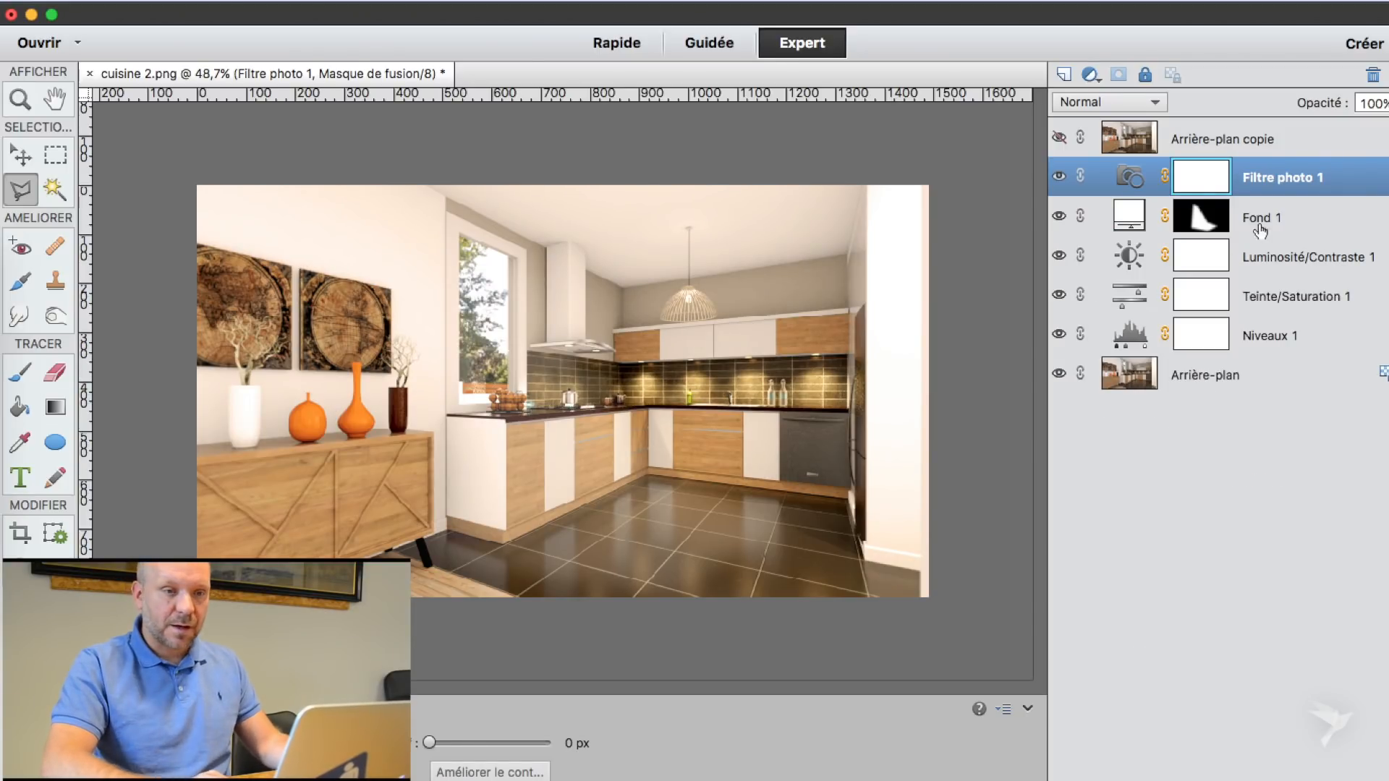
drag(1258, 221, 1257, 158)
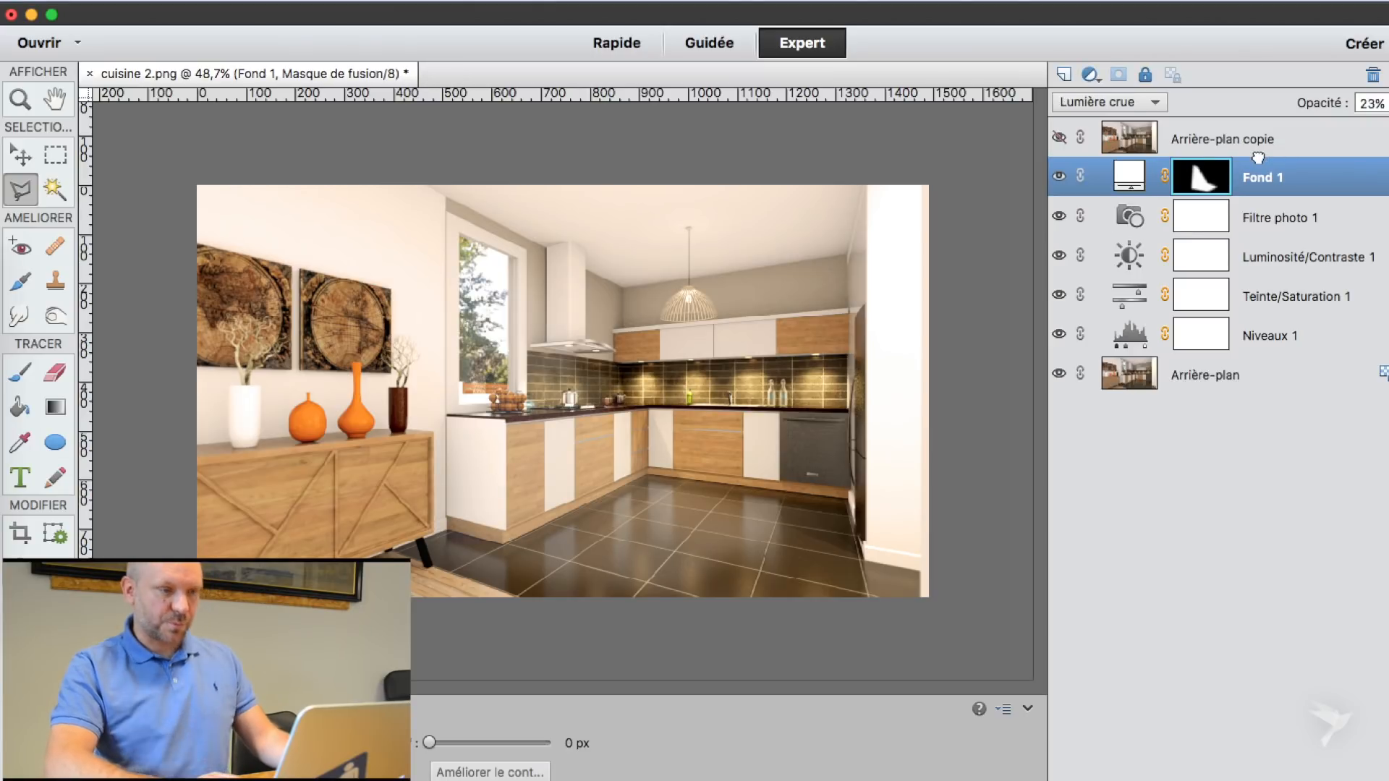